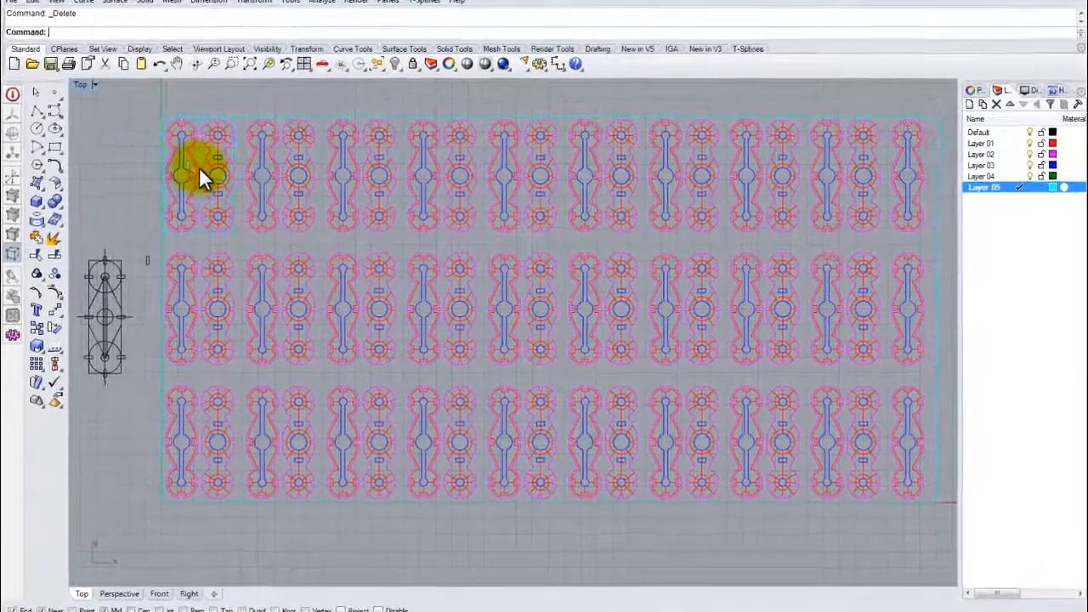
Examine the rectangular array of nested part pairs, from the framed first pair out to the whole sheet.
right_click_drag(223, 183, 452, 297)
scroll(417, 272, "up", 5)
scroll(453, 246, "up", 3)
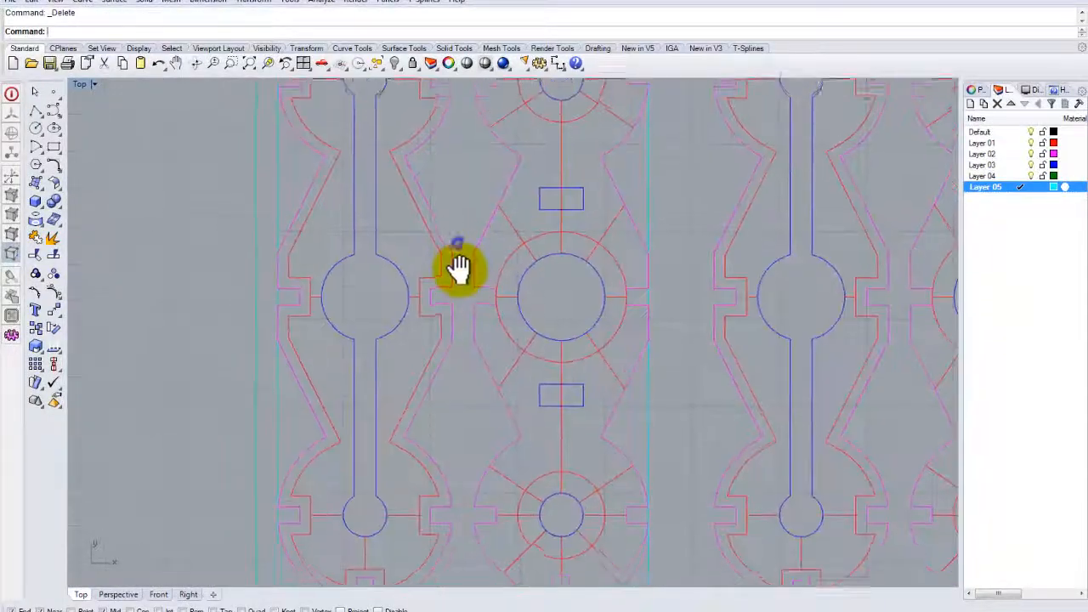
scroll(460, 272, "down", 2)
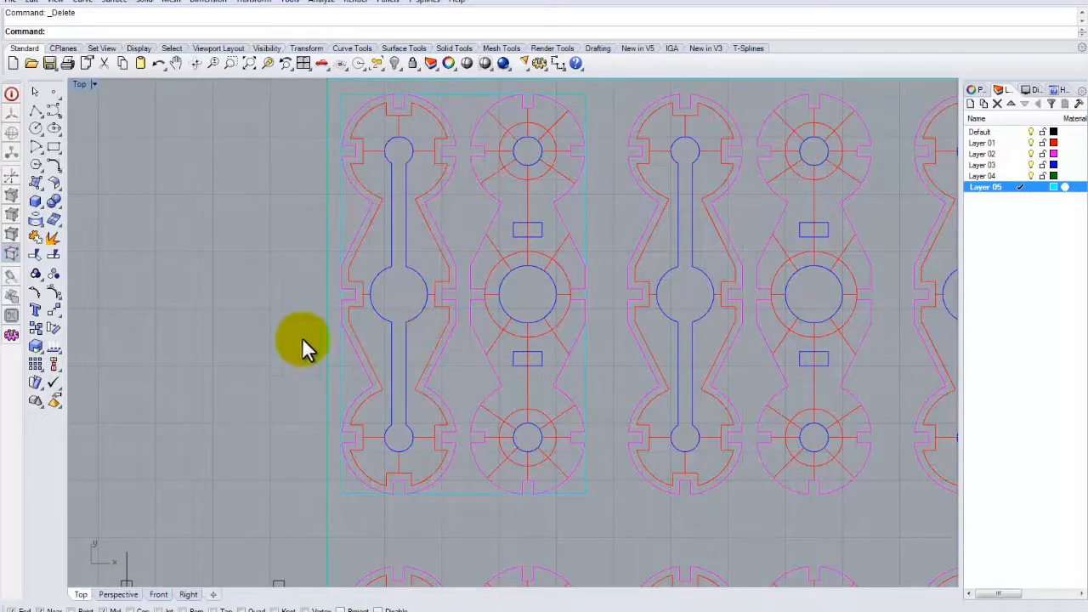
scroll(289, 325, "down", 5)
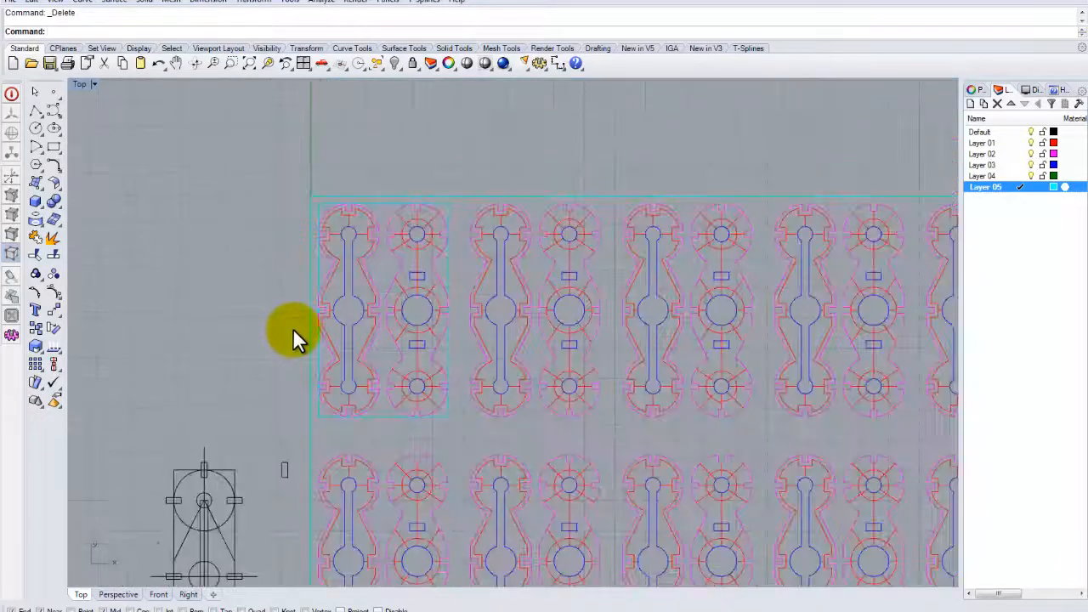
right_click_drag(293, 328, 265, 251)
scroll(265, 252, "down", 2)
right_click_drag(391, 301, 321, 252)
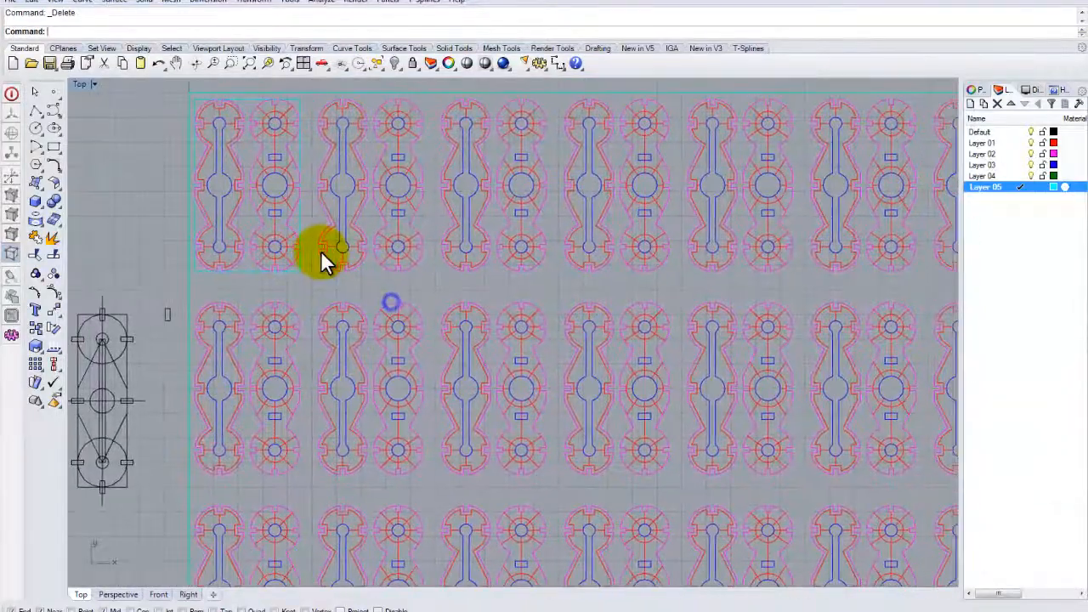
scroll(321, 252, "down", 4)
right_click_drag(377, 280, 330, 266)
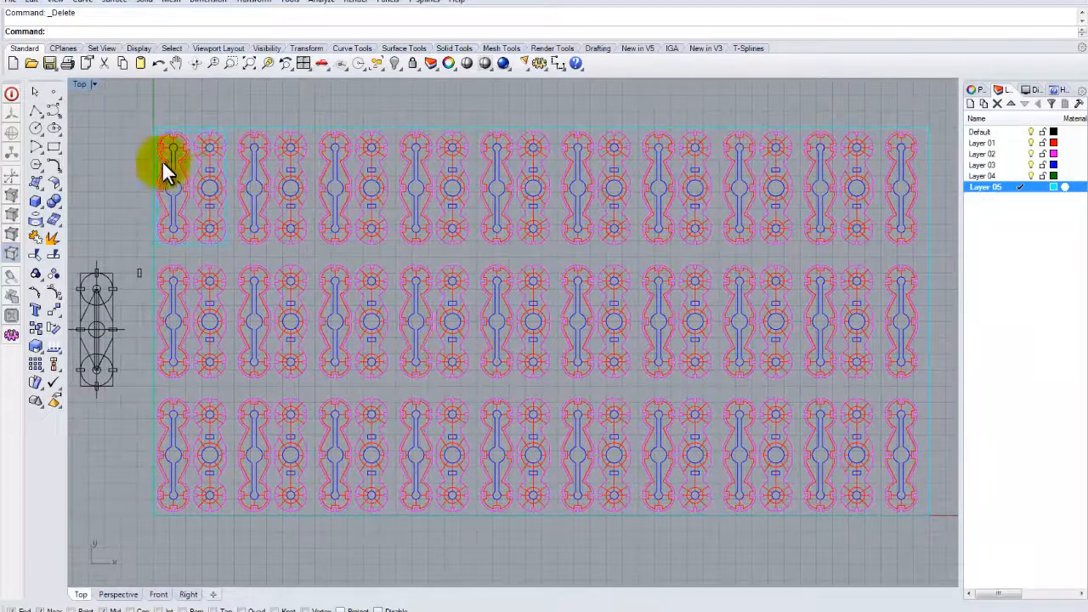
Inspect the two part profiles inside the framed first pair and their arrangement across the sheet.
scroll(178, 182, "up", 3)
right_click_drag(201, 165, 433, 341)
scroll(438, 234, "up", 3)
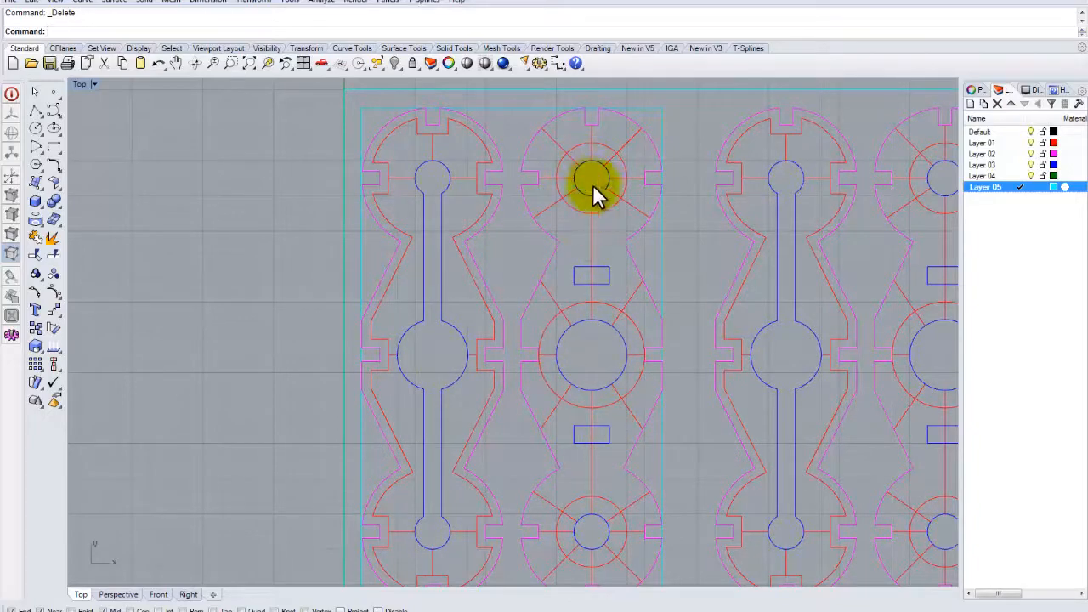
scroll(570, 432, "down", 4)
right_click_drag(585, 446, 543, 344)
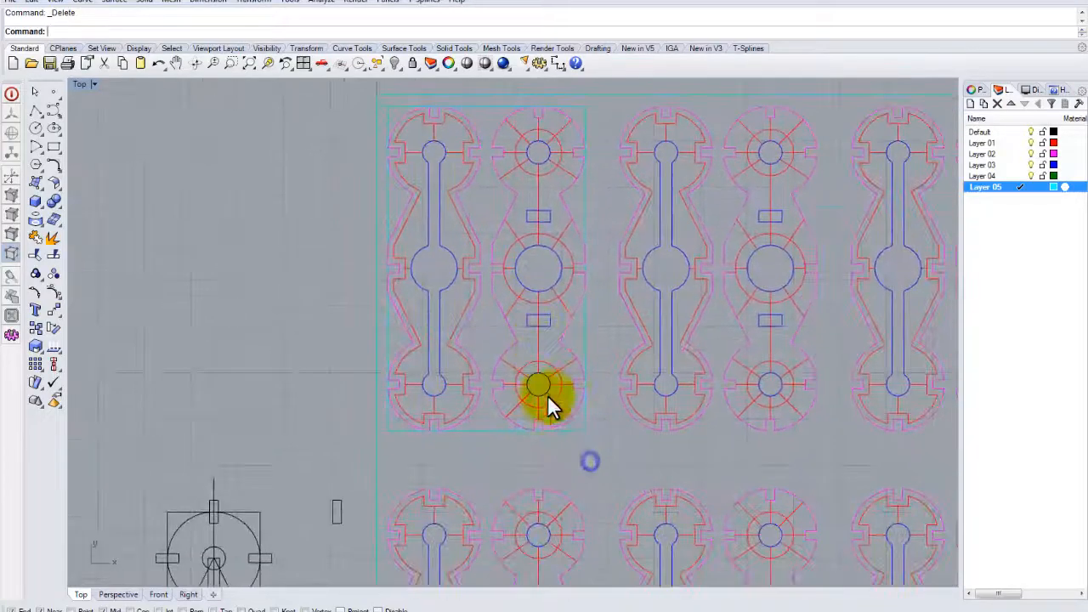
right_click_drag(638, 389, 641, 328)
scroll(642, 330, "down", 4)
right_click_drag(705, 355, 534, 275)
scroll(532, 281, "down", 3)
right_click_drag(474, 348, 481, 370)
Move the black construction sketch's outer rectangle and its vertical and horizontal centerlines to Layer 05.
scroll(388, 311, "up", 6)
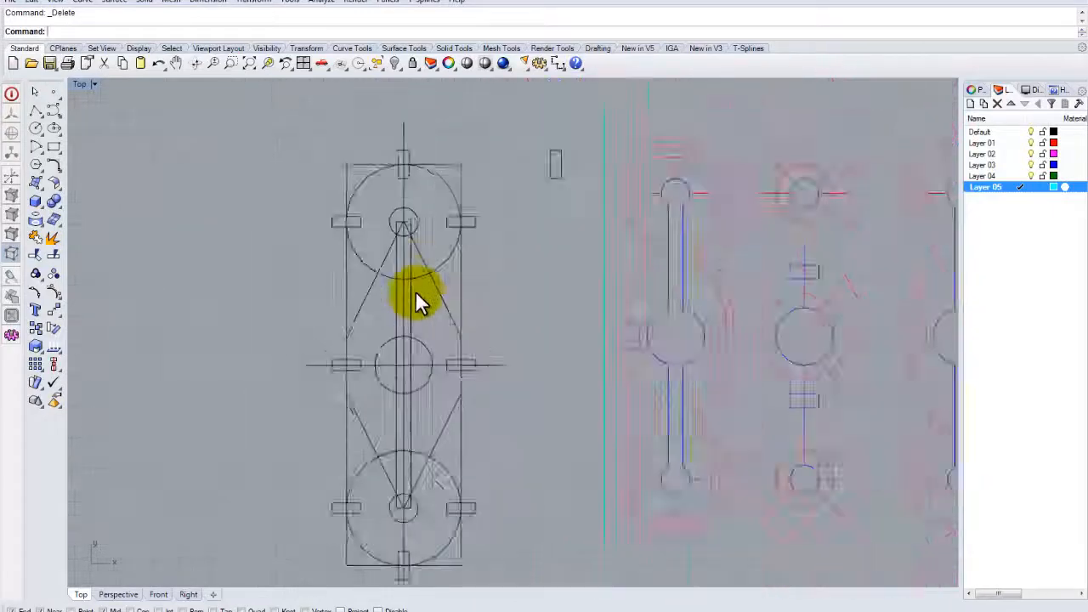
scroll(519, 357, "down", 2)
right_click_drag(526, 359, 506, 312)
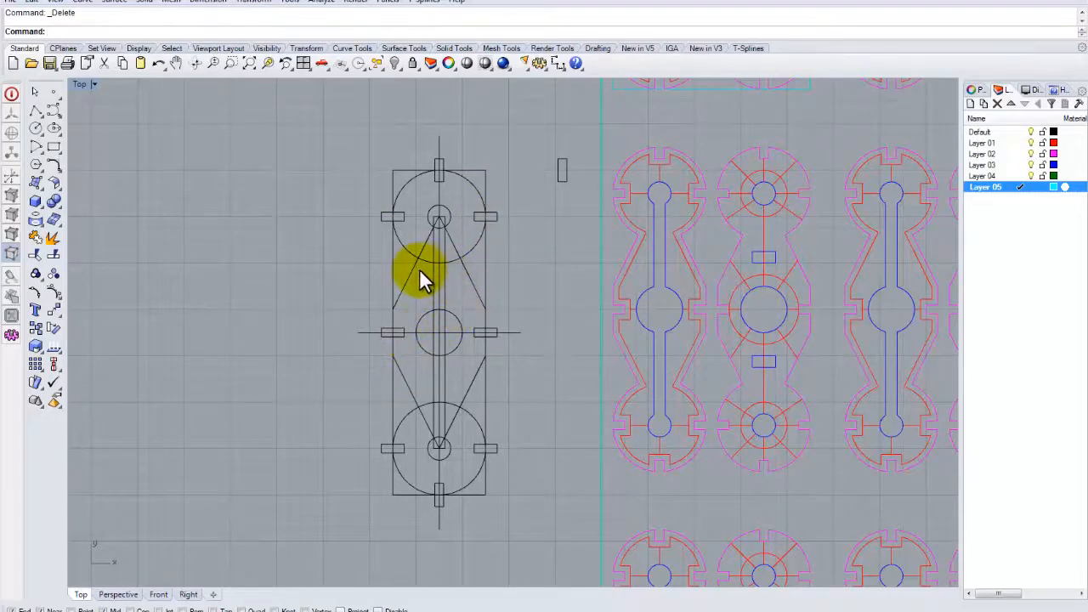
scroll(426, 271, "up", 2)
scroll(426, 271, "down", 2)
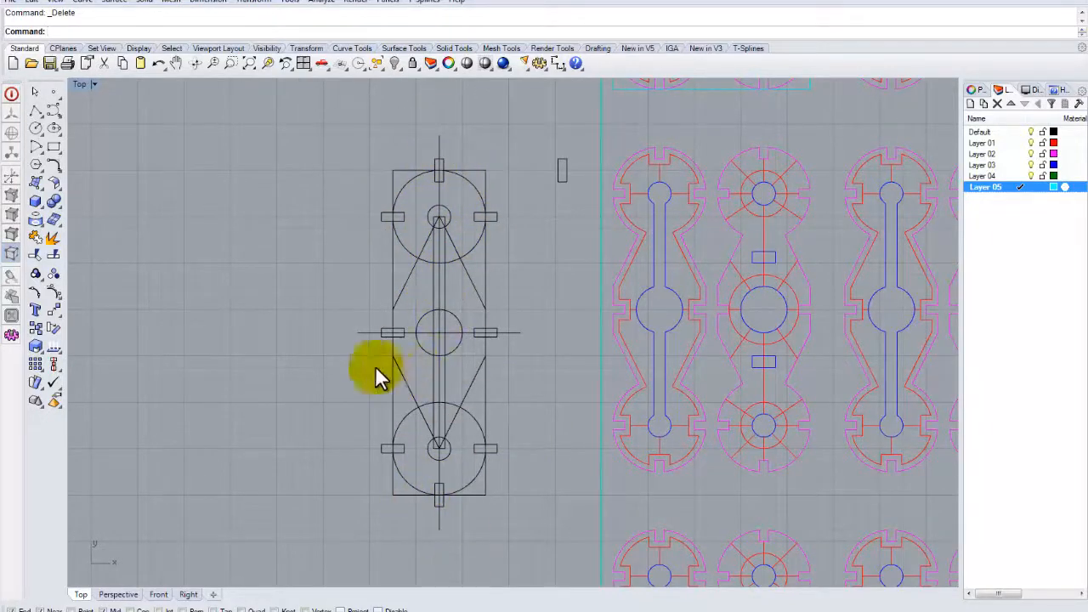
left_click(486, 265)
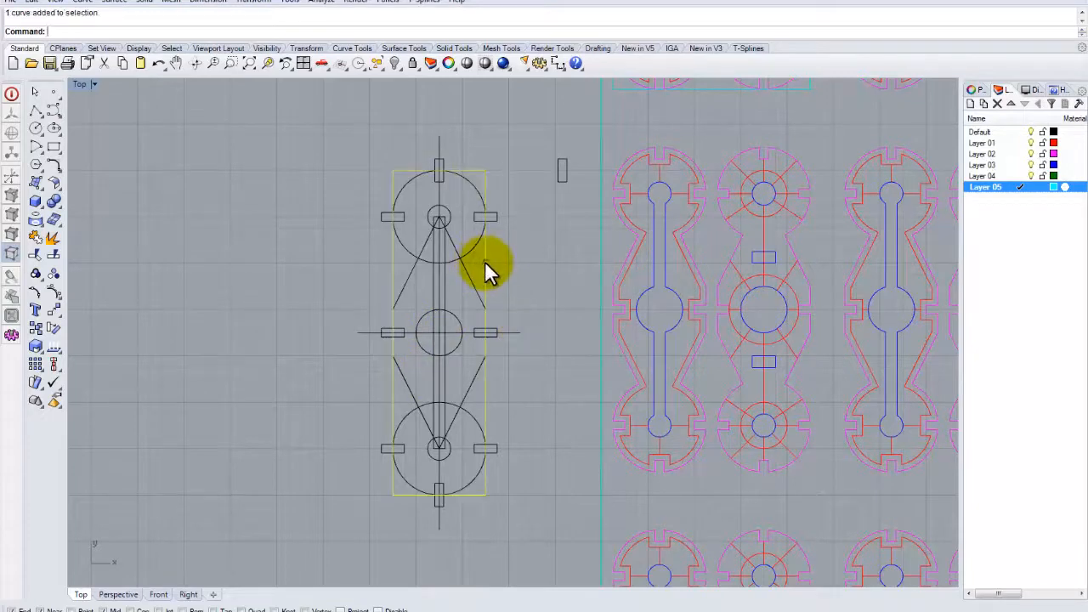
left_click(436, 142)
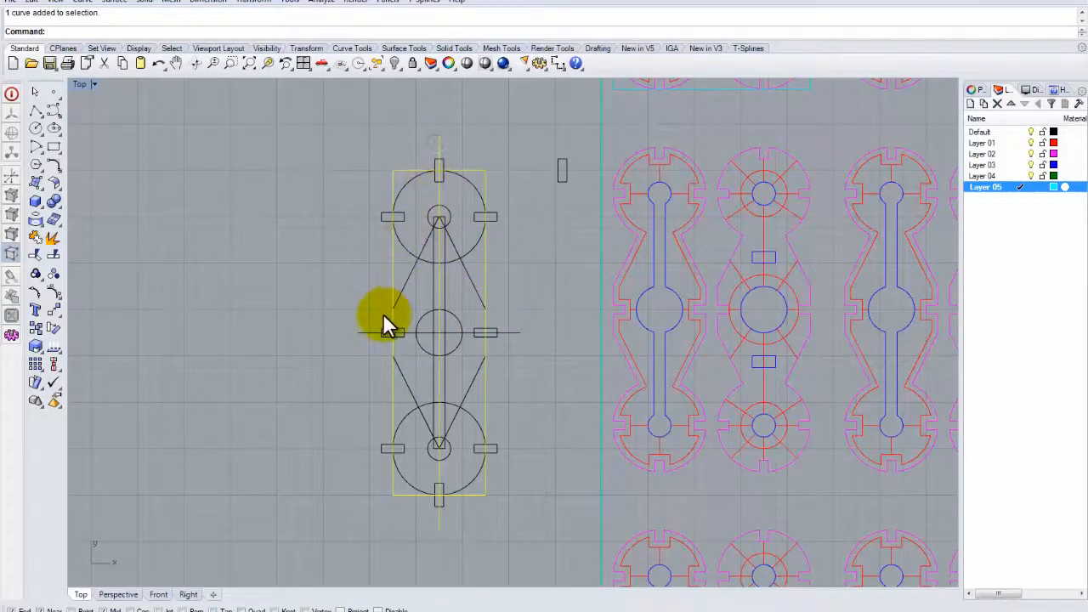
left_click(378, 333)
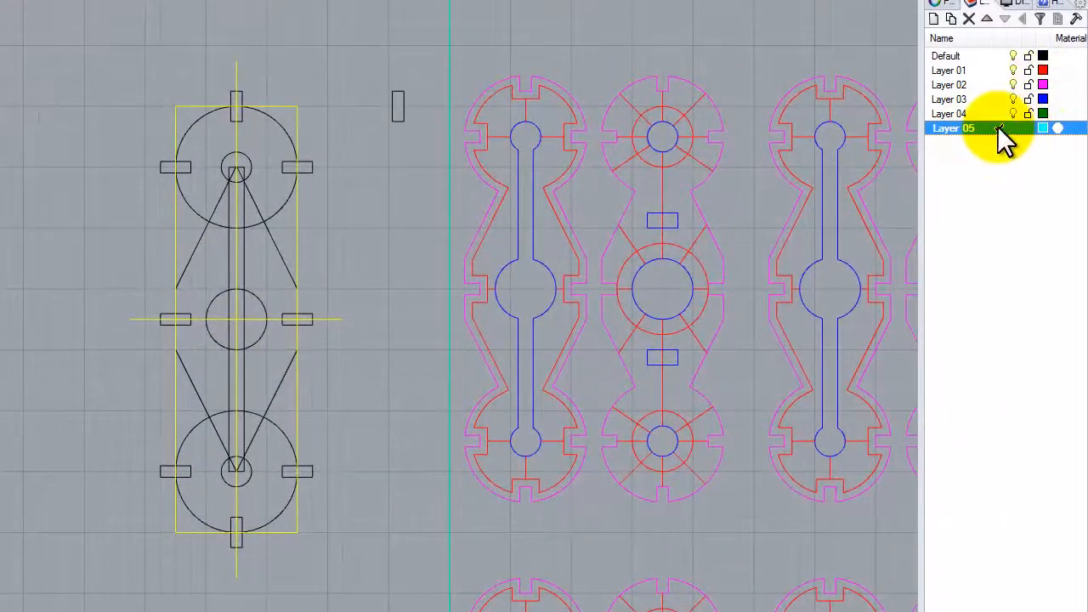
right_click(1005, 153)
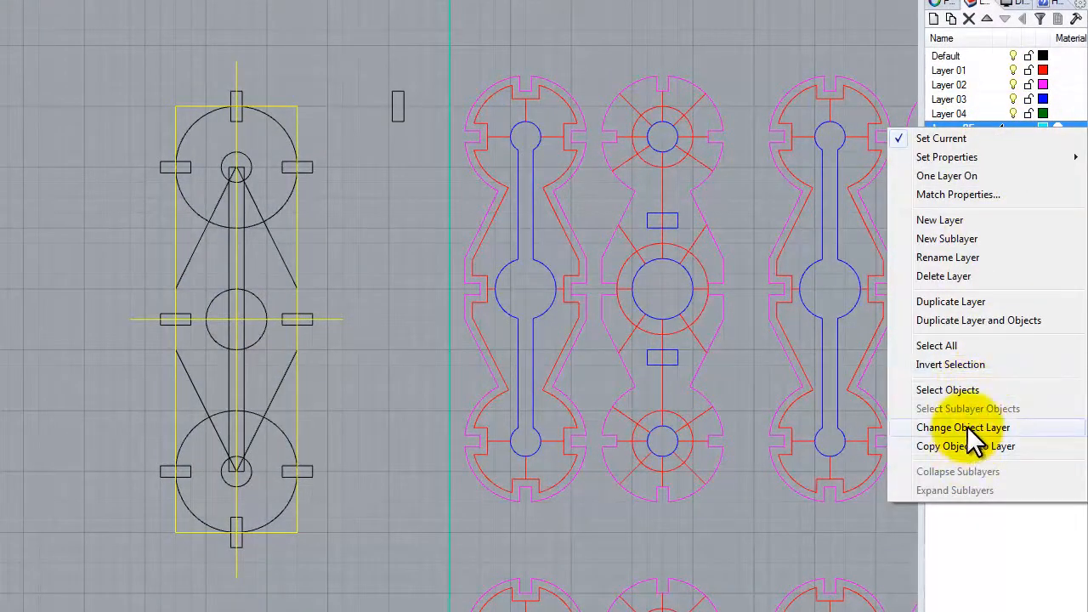
left_click(972, 428)
left_click(344, 215)
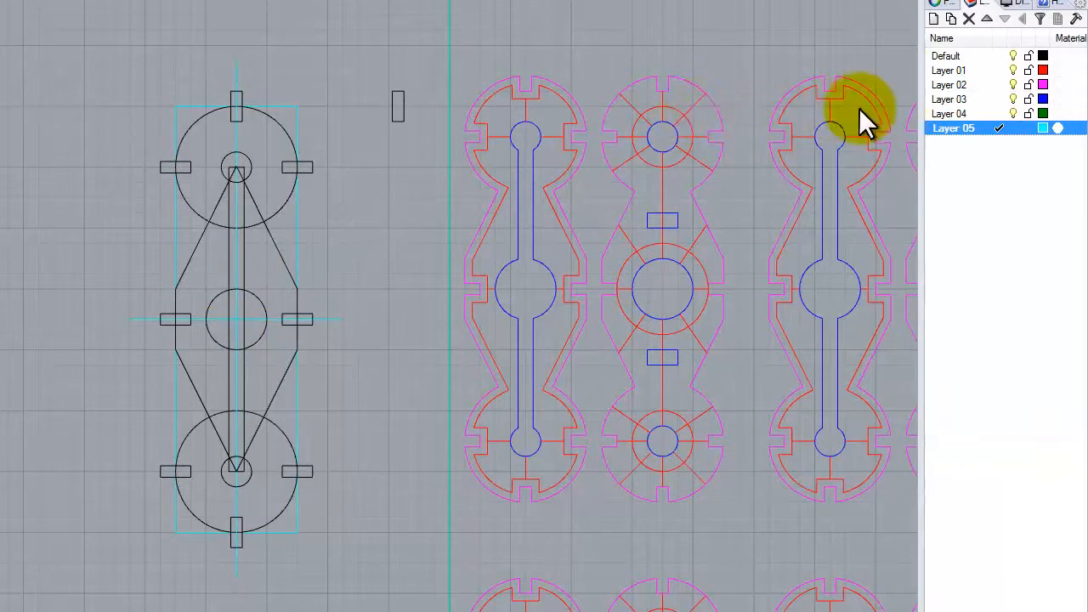
Make Default the current layer and lock Layer 05.
double_click(975, 55)
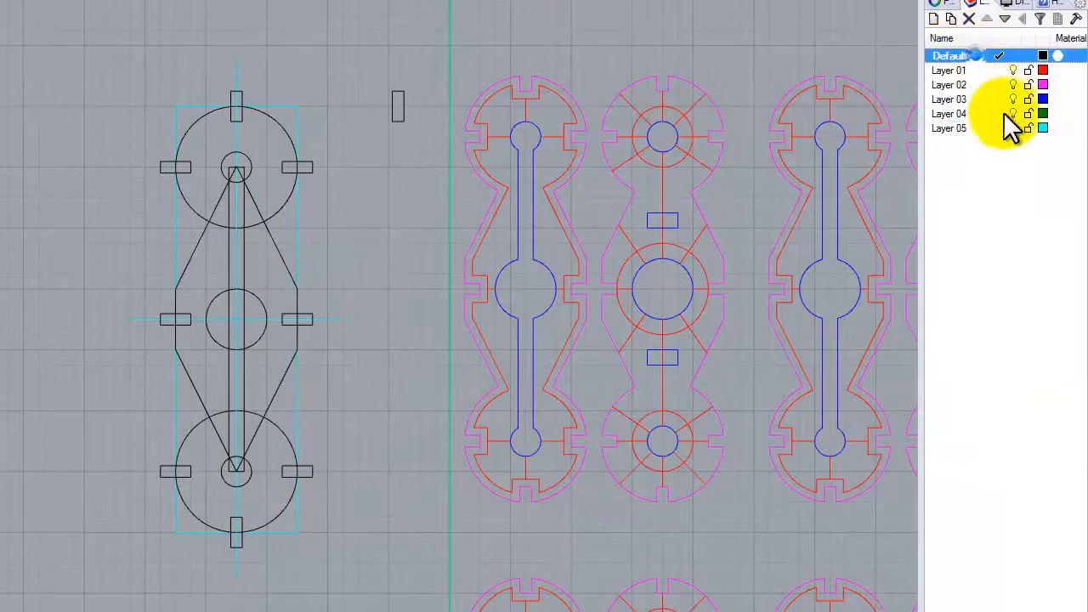
left_click(1024, 129)
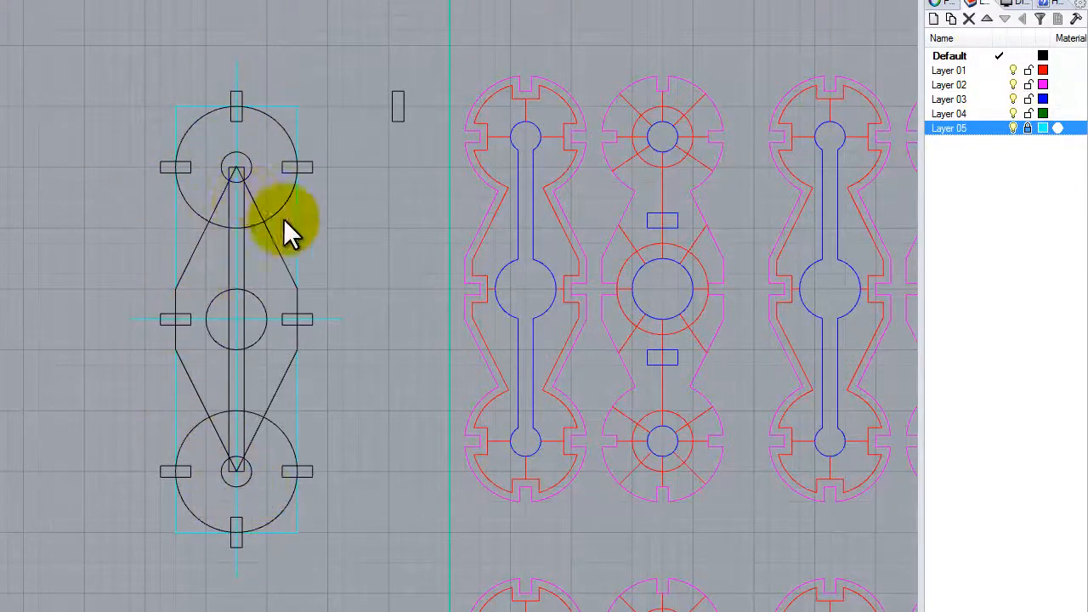
Start CurveBoolean on all of the sketch's black construction curves and keep the notched upper circle region.
right_click(174, 34)
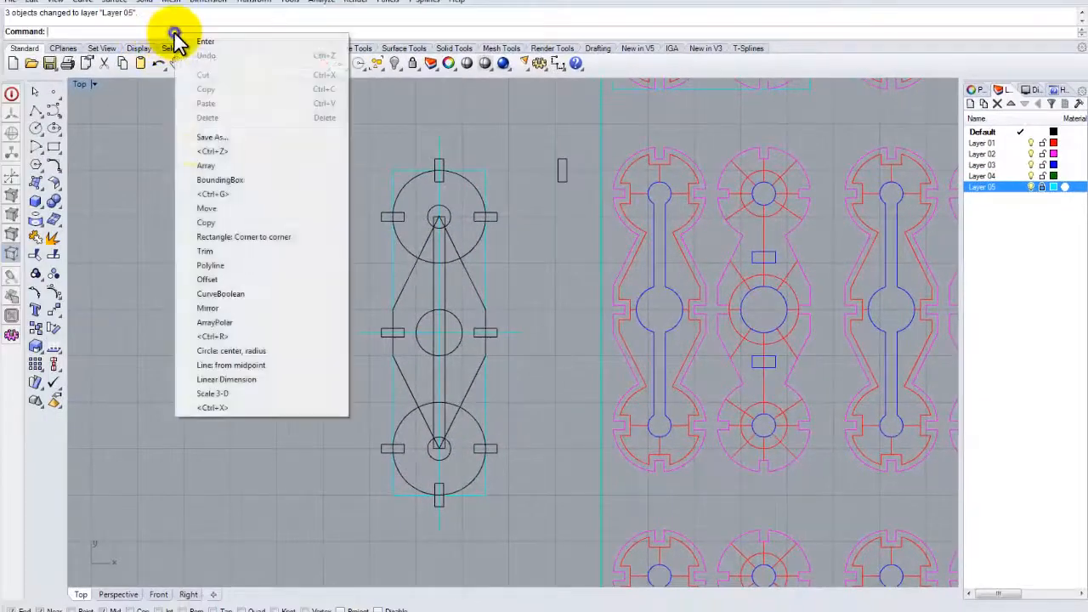
left_click(255, 293)
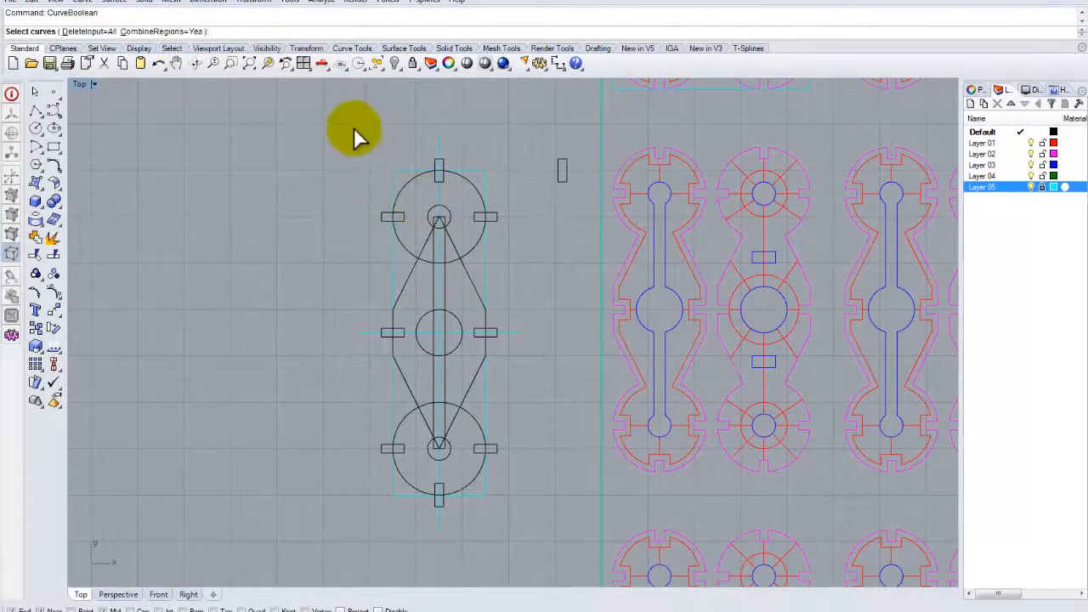
left_click_drag(338, 111, 526, 553)
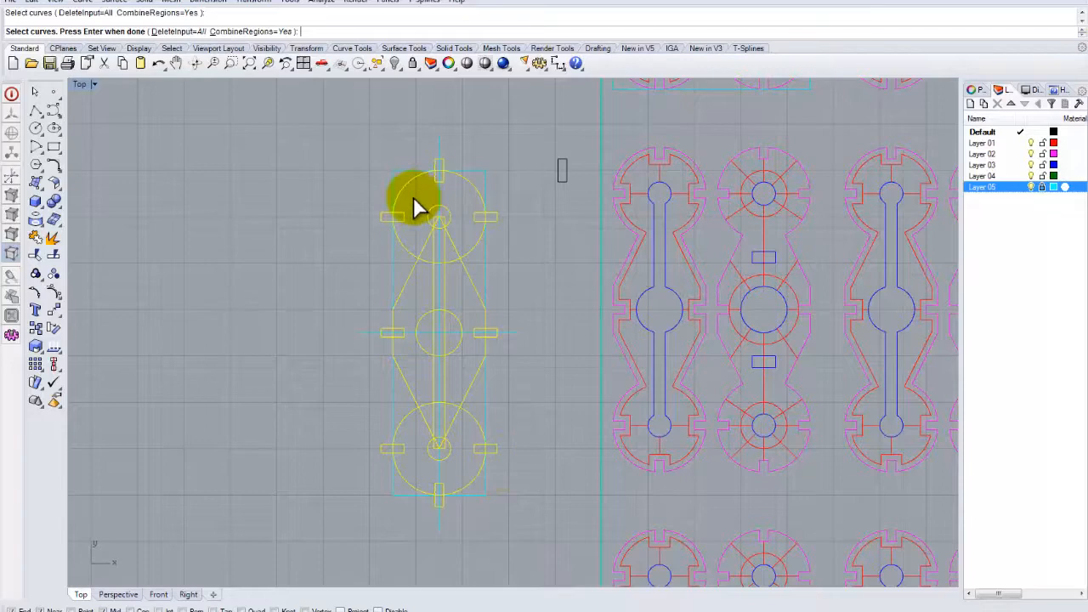
left_click(440, 235)
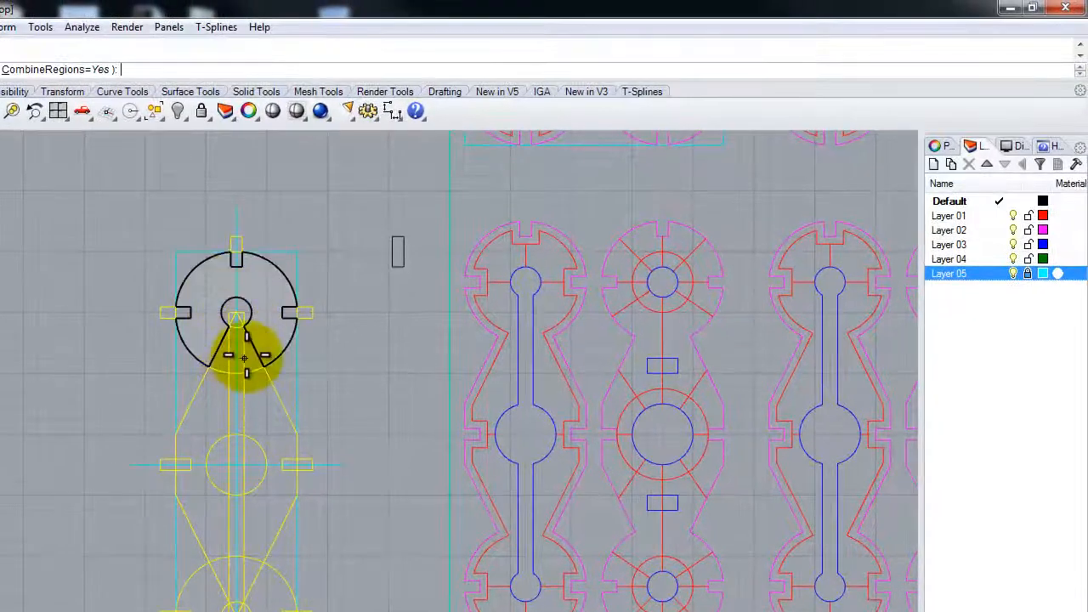
Turn off the End, Near and Mid object snaps and Grid Snap.
scroll(243, 361, "up", 4)
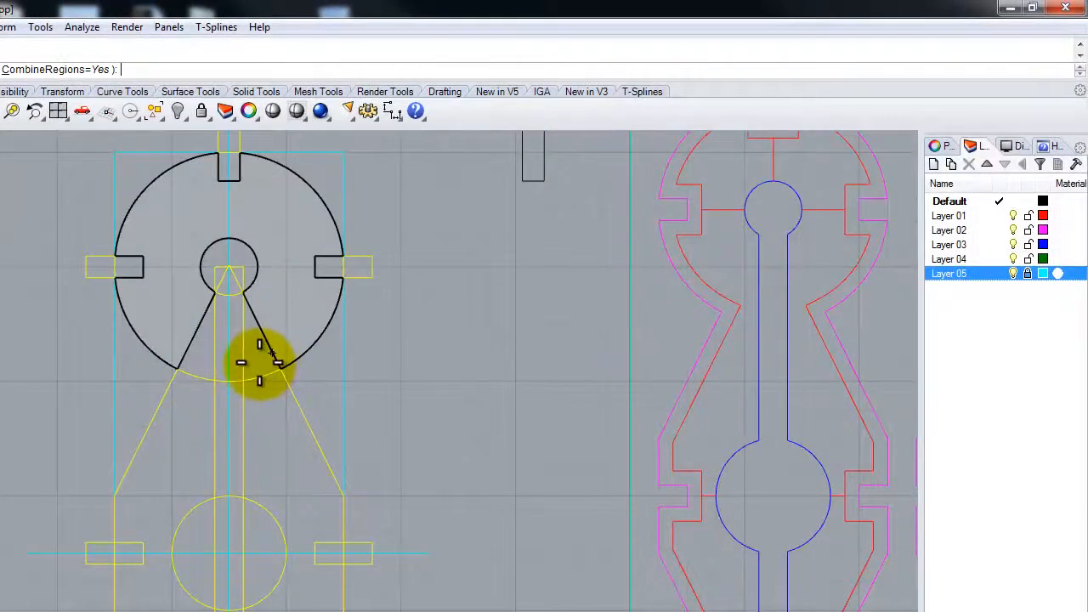
scroll(260, 366, "up", 3)
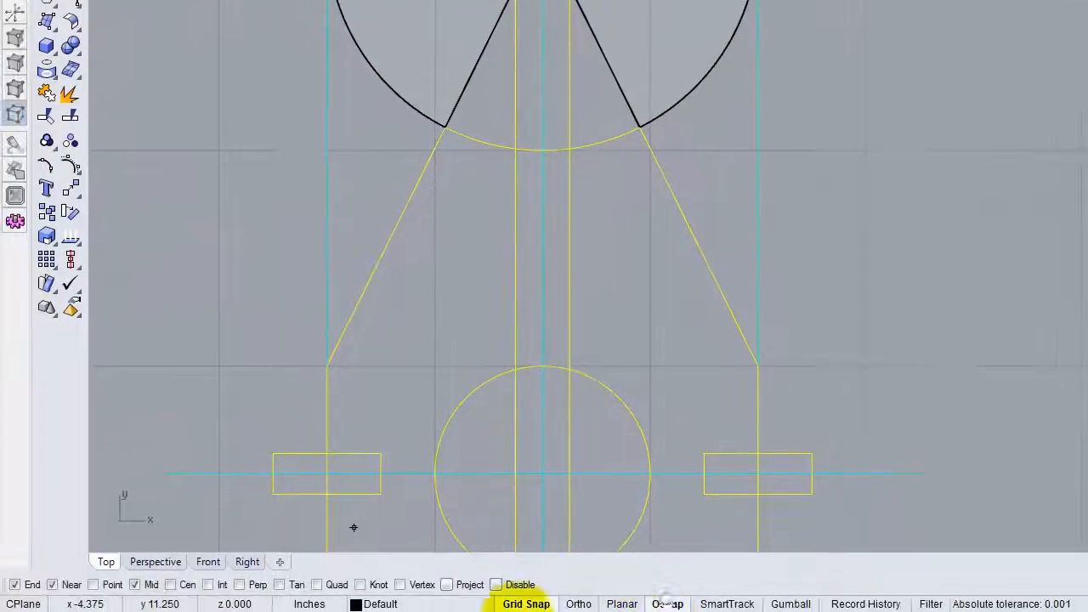
left_click(14, 584)
left_click(53, 584)
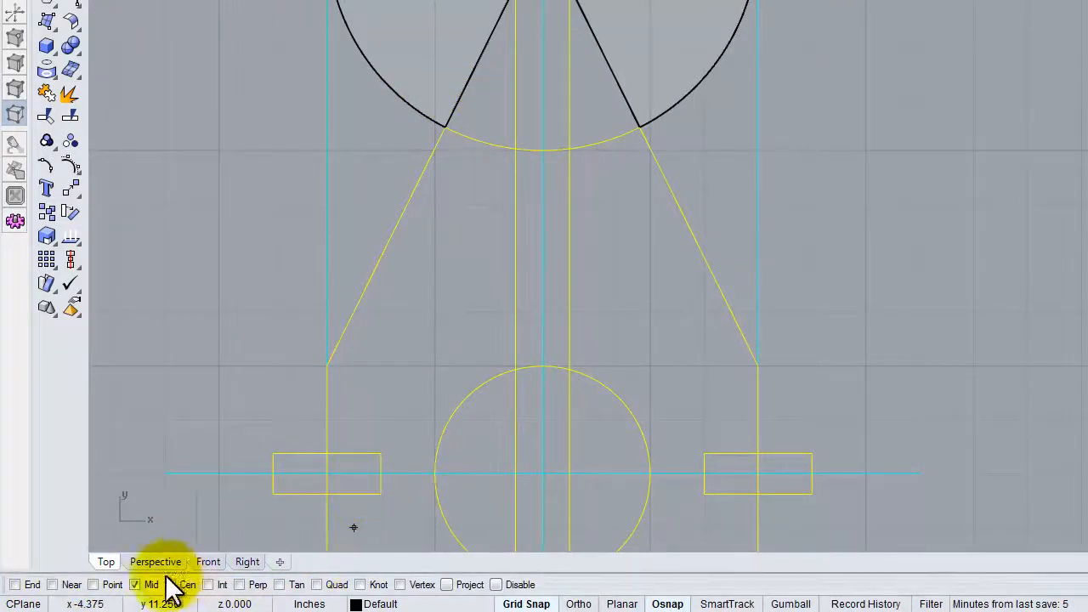
left_click(135, 584)
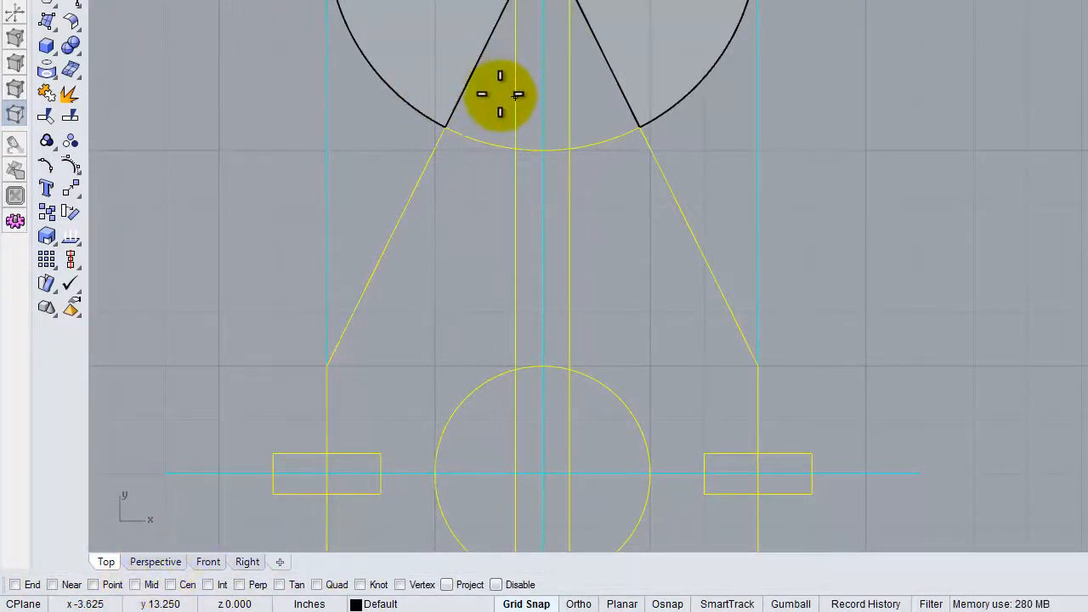
left_click(520, 602)
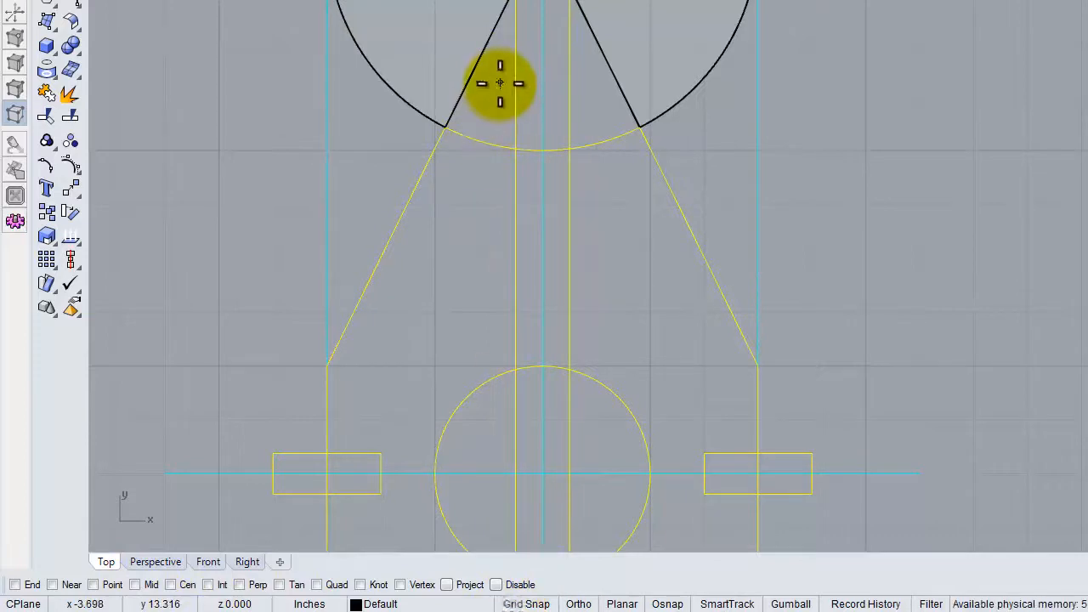
Add the regions below the upper circle and the tapered middle body around the slot to the kept regions.
left_click(600, 103)
left_click(634, 200)
left_click(473, 262)
left_click(564, 274)
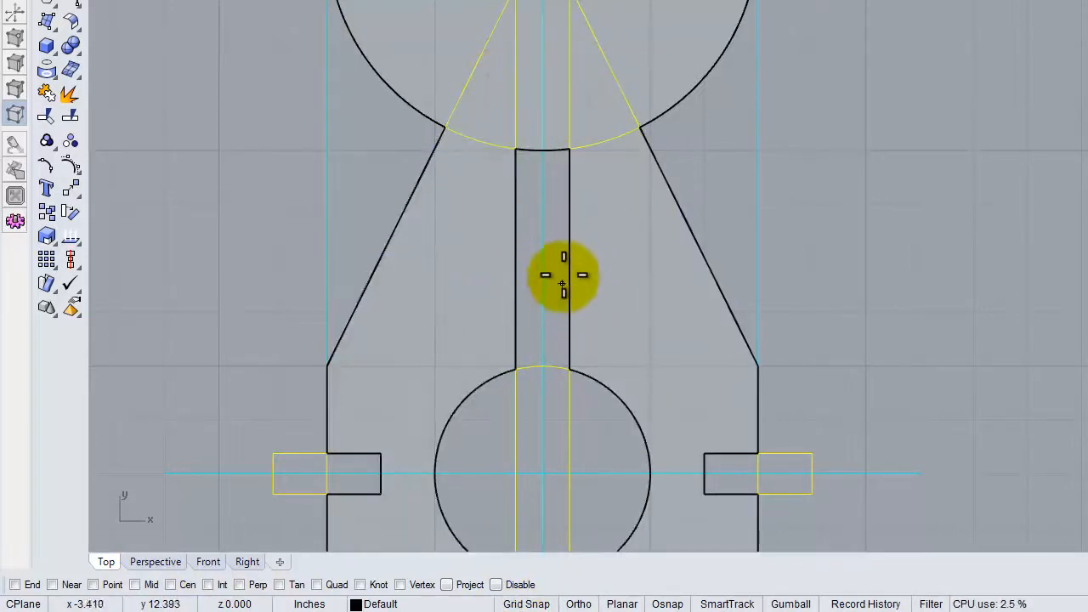
Add the notched lower circle and its adjoining regions to the kept area and complete the curve Boolean.
right_click_drag(634, 279, 654, 118)
scroll(654, 117, "down", 8)
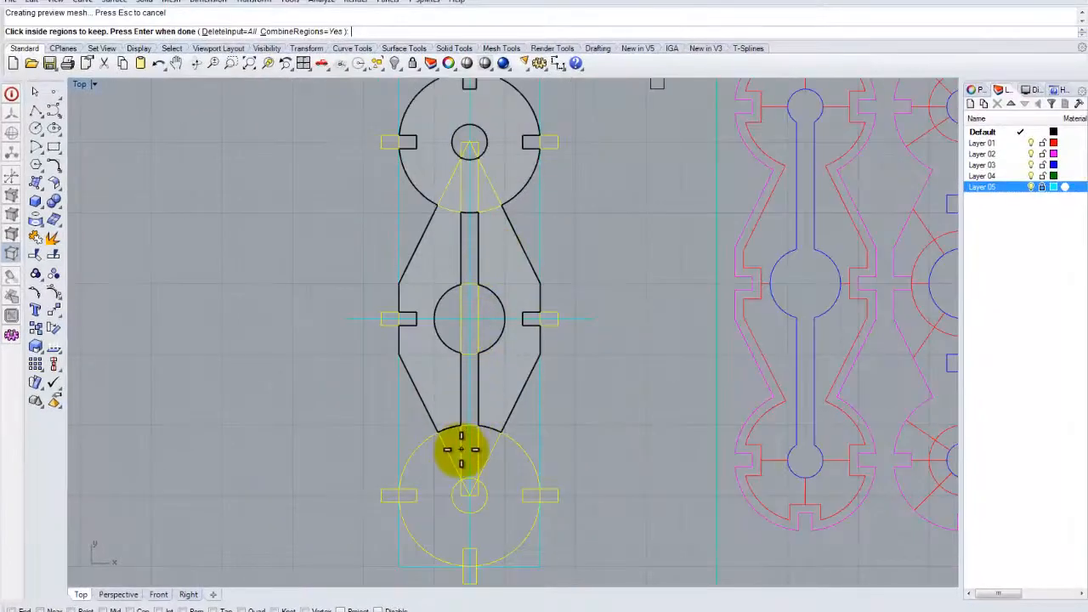
scroll(461, 450, "up", 4)
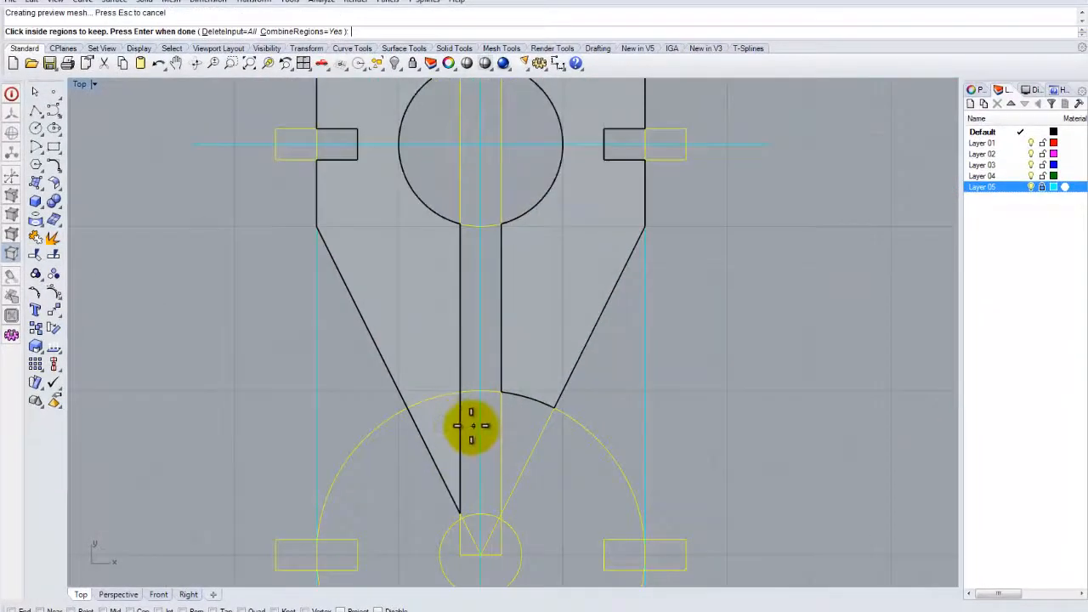
left_click(477, 426)
left_click(514, 423)
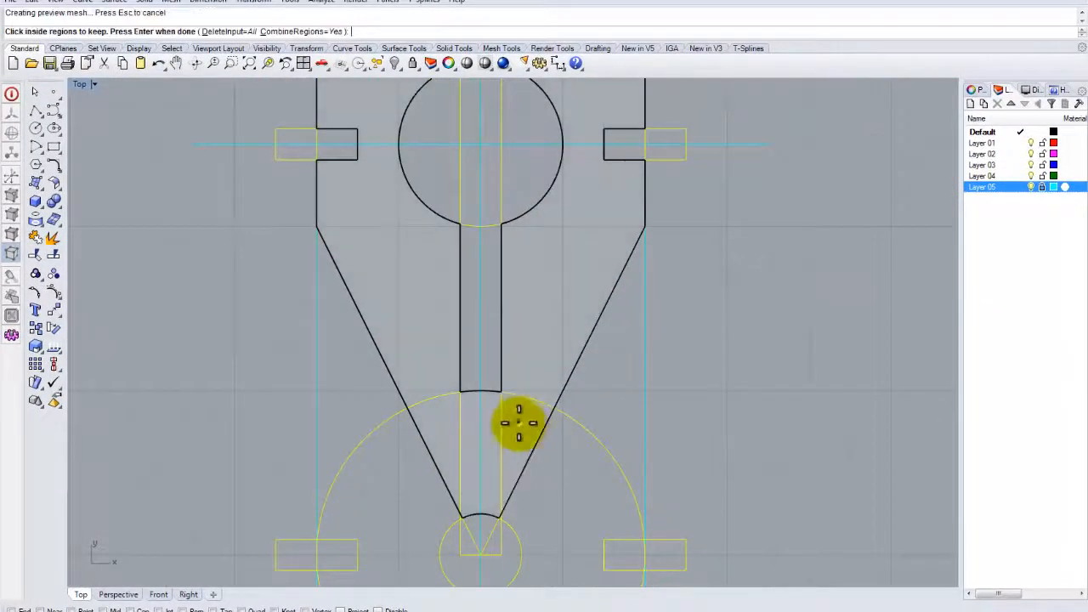
left_click(554, 451)
scroll(552, 455, "down", 5)
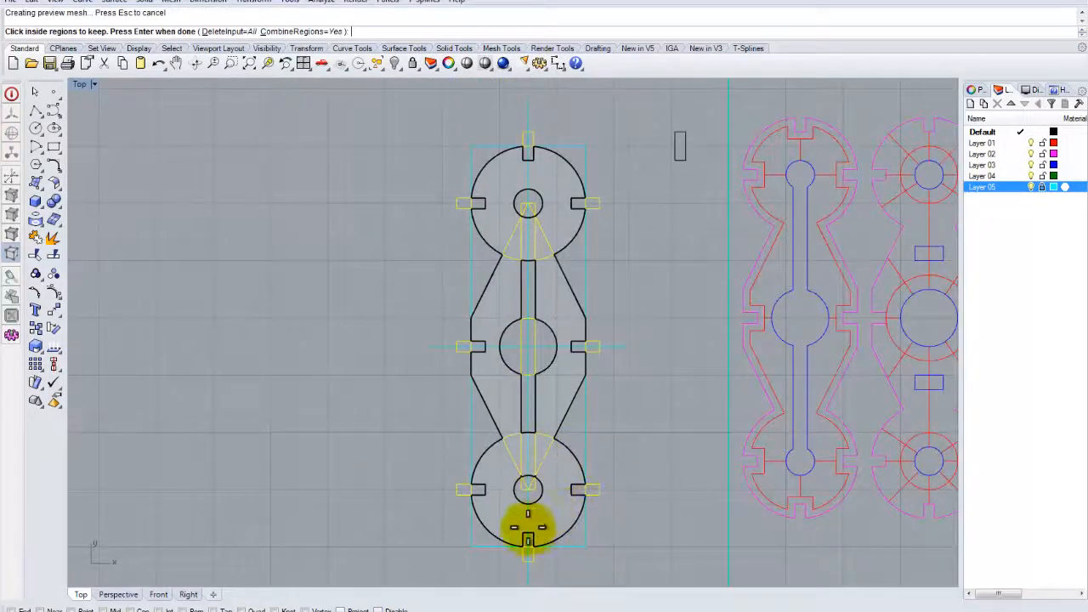
scroll(528, 527, "up", 3)
scroll(519, 524, "down", 2)
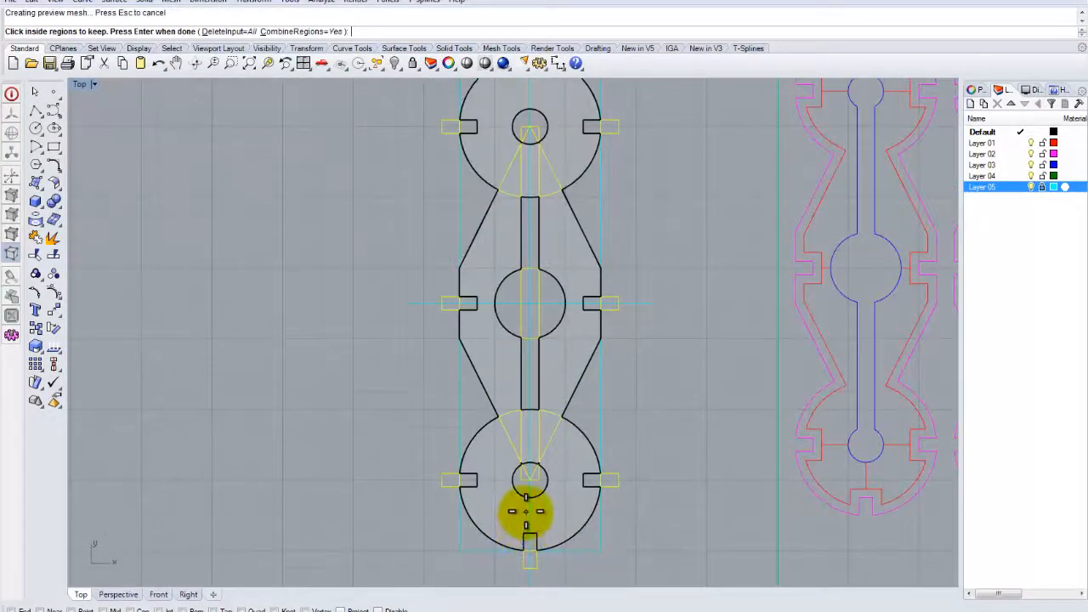
key("Return")
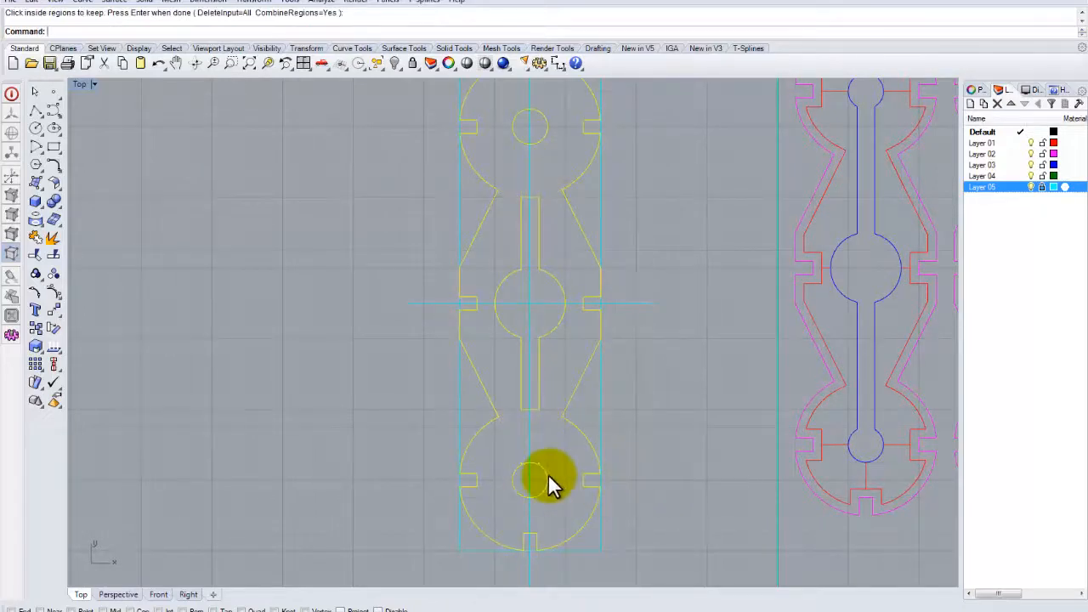
scroll(549, 474, "down", 6)
right_click_drag(485, 389, 370, 292)
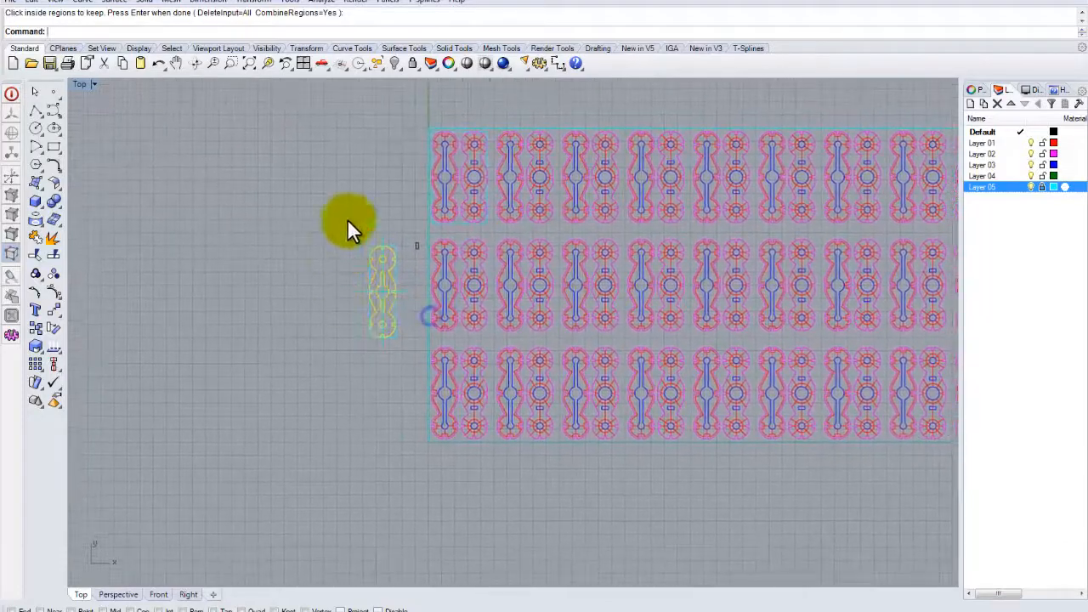
right_click_drag(708, 215, 535, 210)
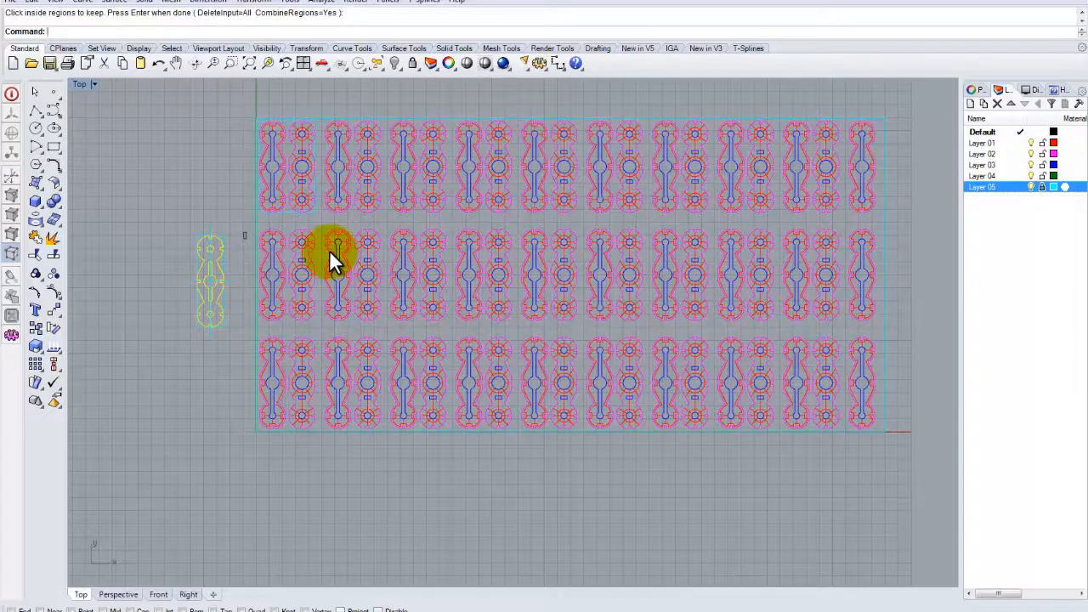
Undo the curve Boolean on the part left of the cutting sheet to restore its overlapping construction curves.
scroll(209, 281, "up", 6)
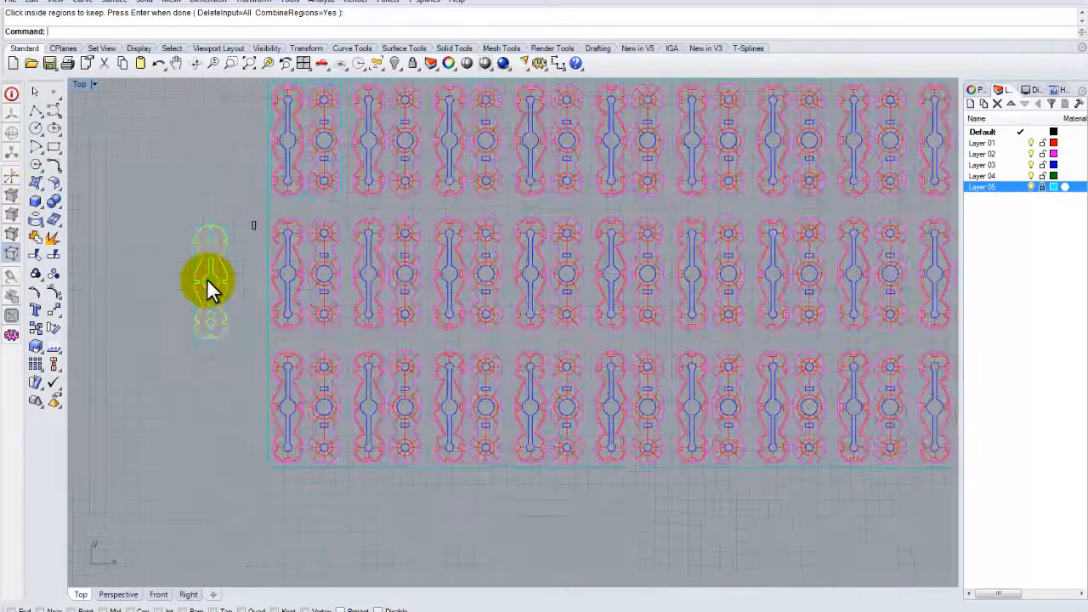
right_click_drag(210, 274, 444, 286)
scroll(445, 286, "down", 5)
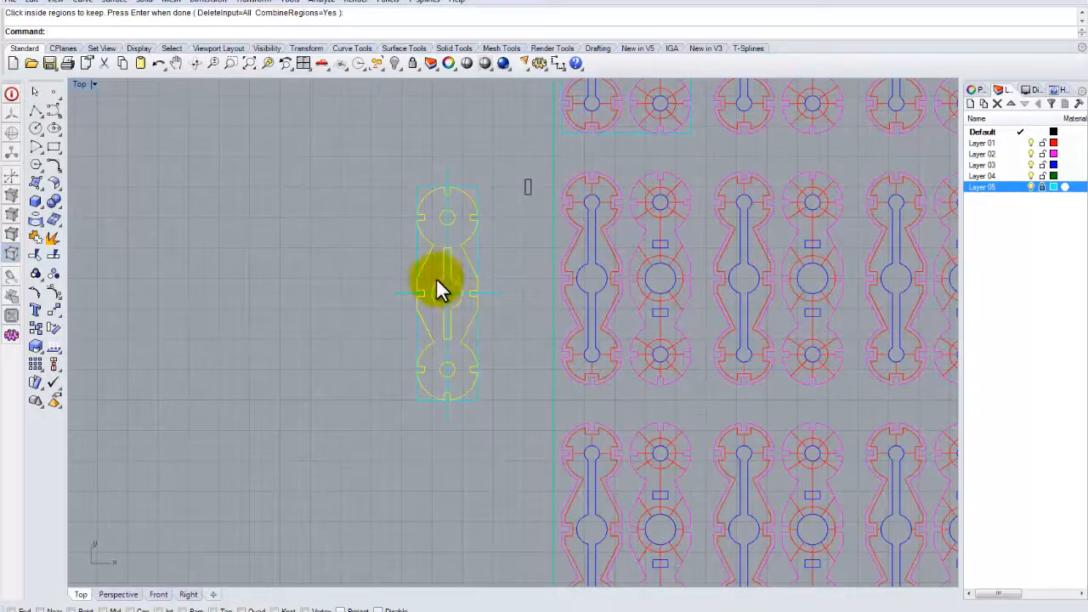
left_click(457, 267)
key("Return")
key("ctrl+z")
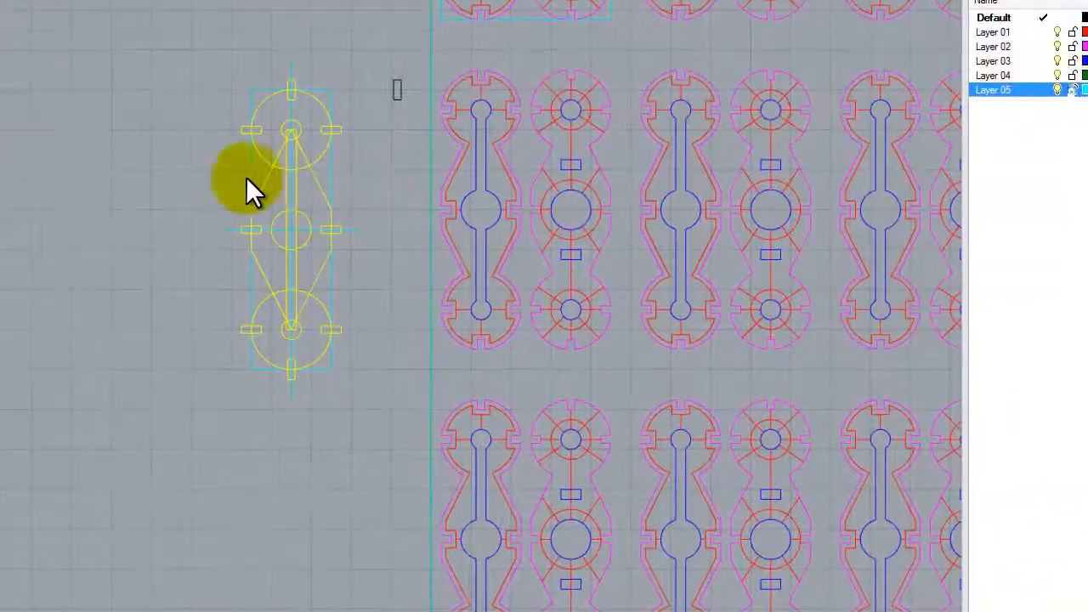
Duplicate the whole construction sketch, including its cyan frame and centre lines, horizontally to the left of the original.
left_click(139, 131)
left_click_drag(196, 55, 373, 414)
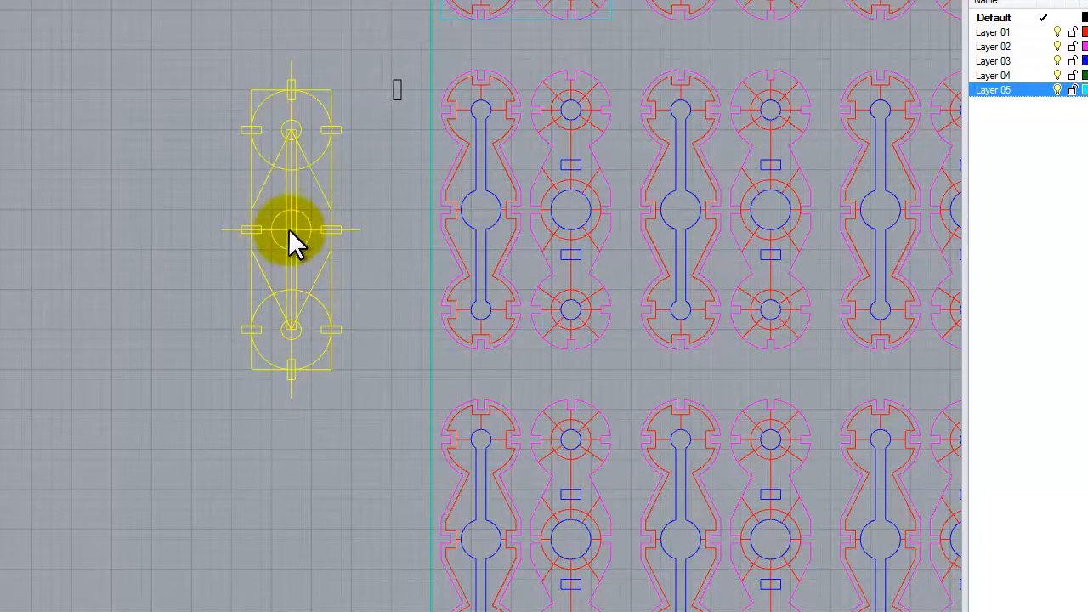
left_click_drag(290, 228, 170, 229)
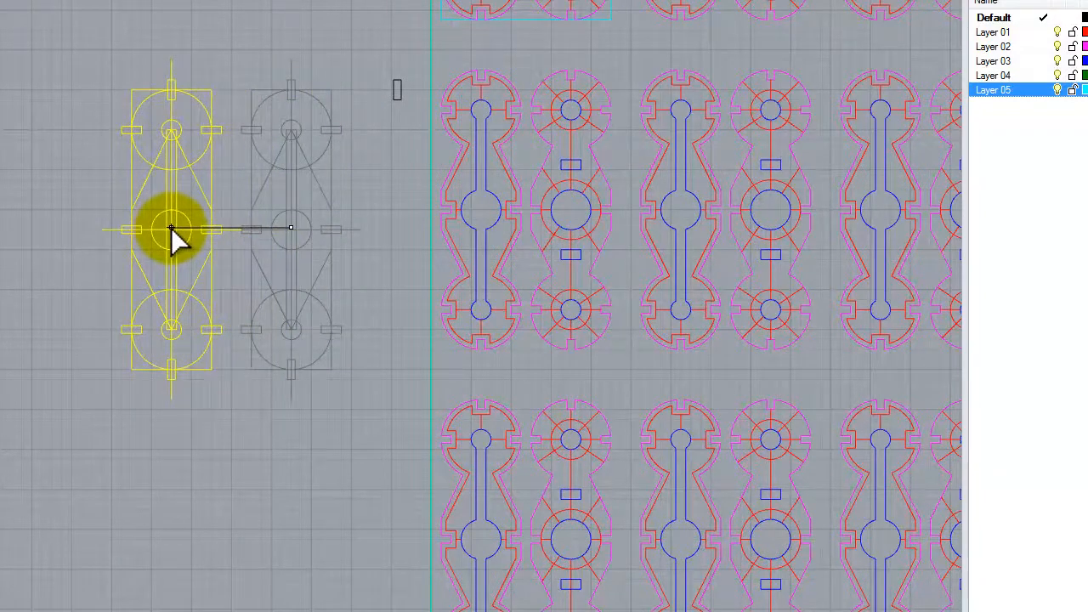
key("alt")
mouse_move(170, 228)
left_mouse_down("alt")
mouse_move(151, 228)
mouse_move(164, 228)
left_mouse_up("alt")
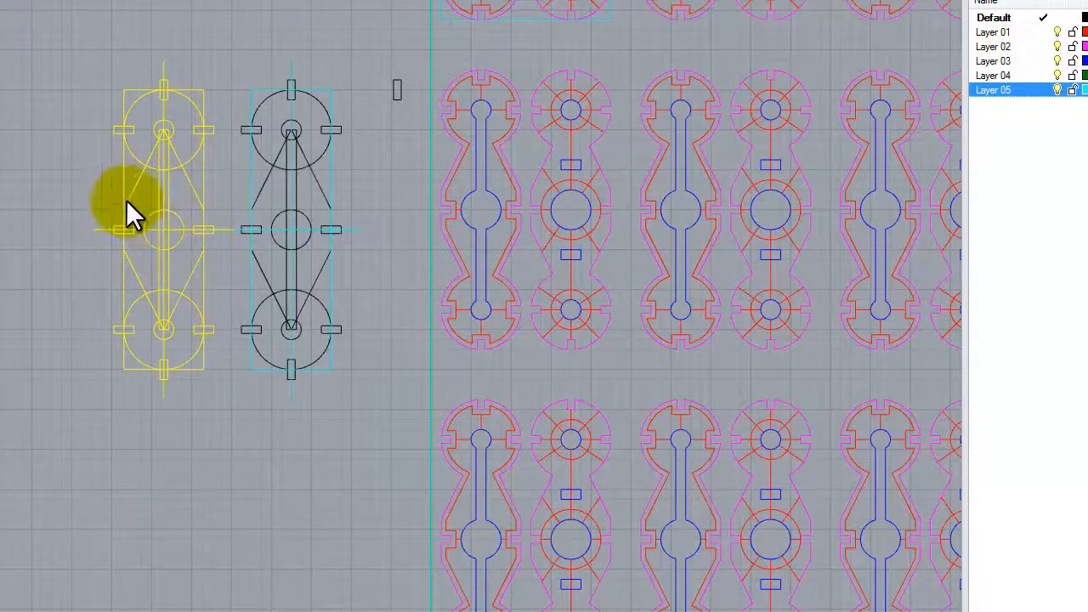
left_click(57, 167)
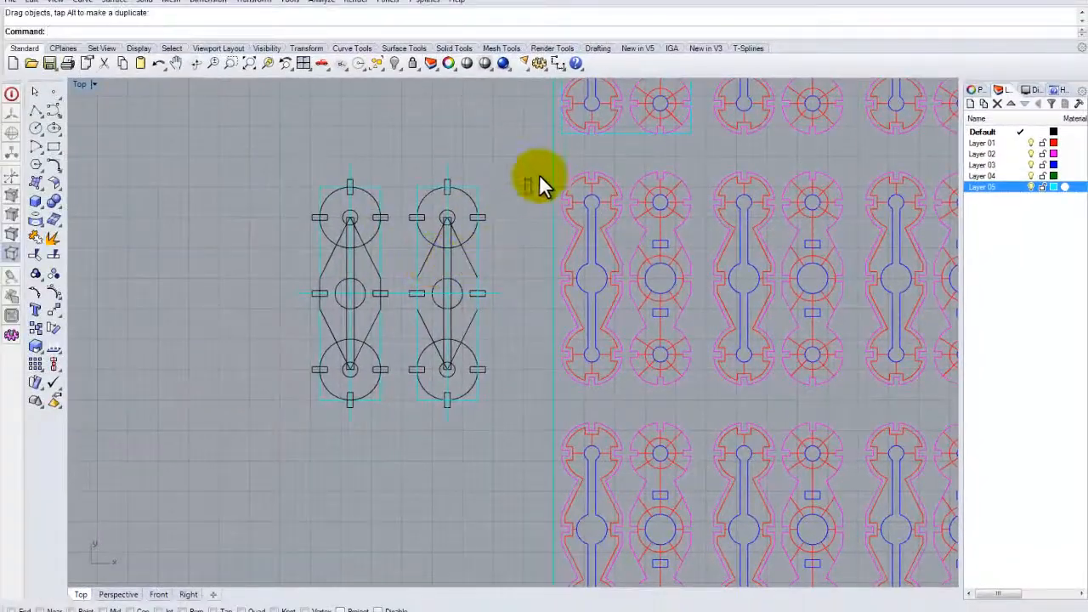
Compare the circles, notch rectangles and tapered lines of the two construction sketches with the nested part outlines.
scroll(528, 189, "up", 3)
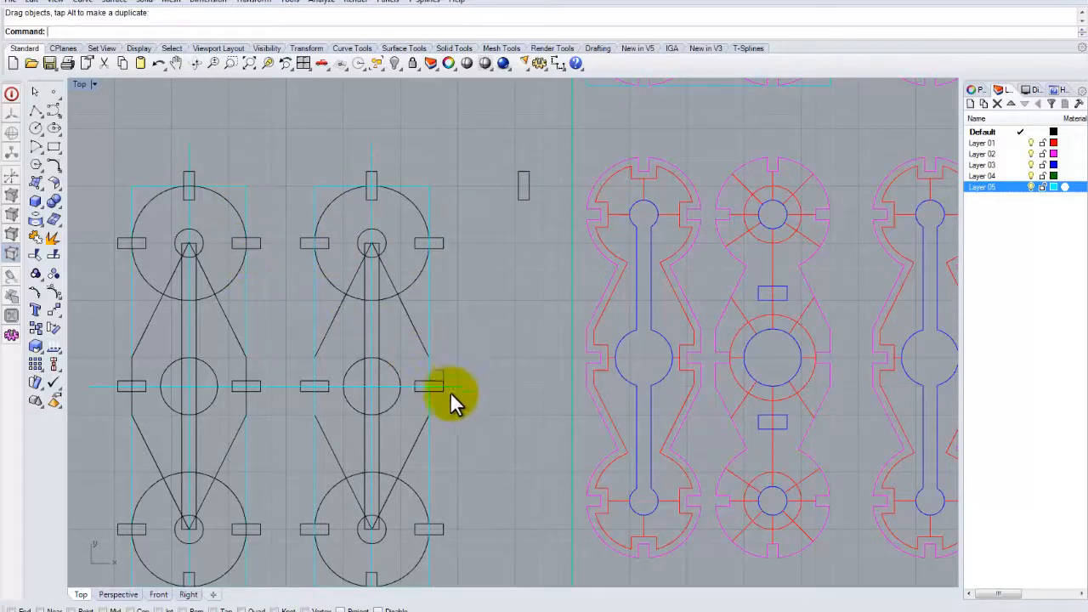
scroll(438, 438, "down", 2)
scroll(396, 531, "up", 3)
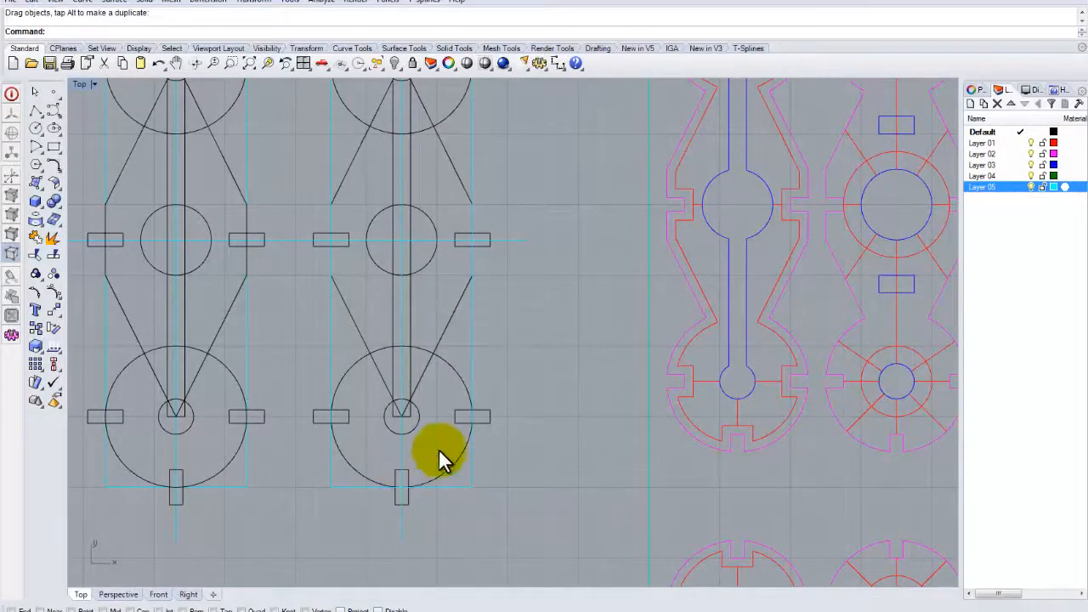
scroll(478, 420, "down", 3)
scroll(470, 302, "up", 2)
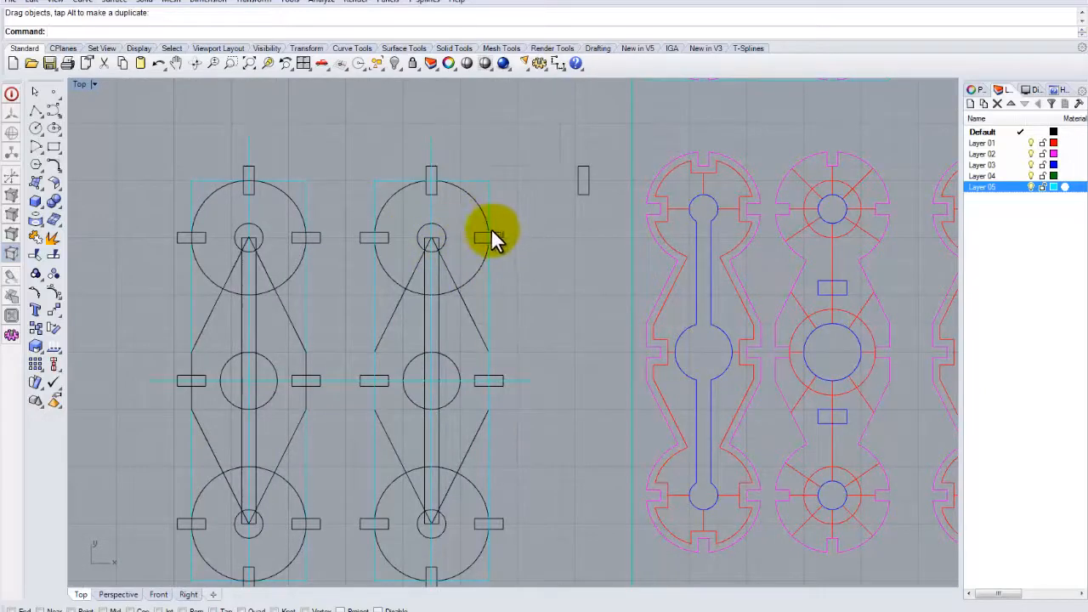
scroll(502, 233, "down", 3)
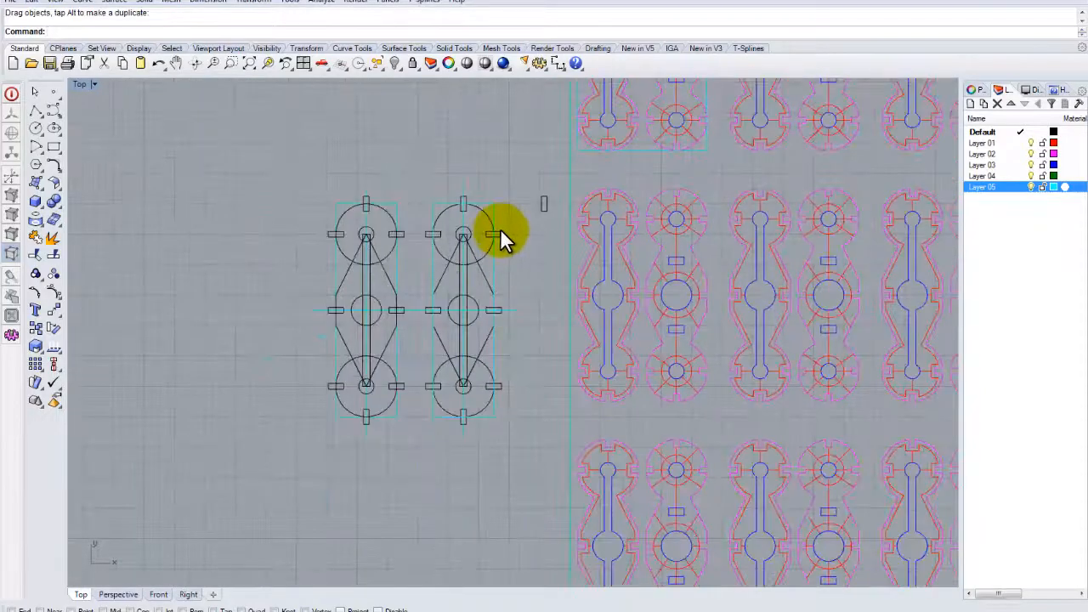
scroll(446, 248, "up", 3)
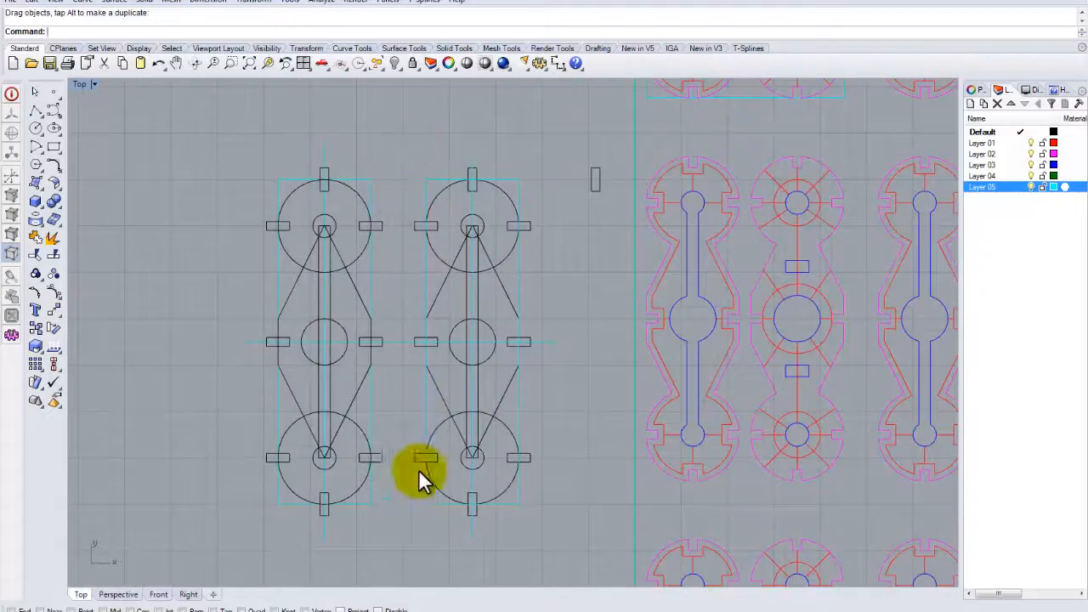
scroll(527, 272, "down", 3)
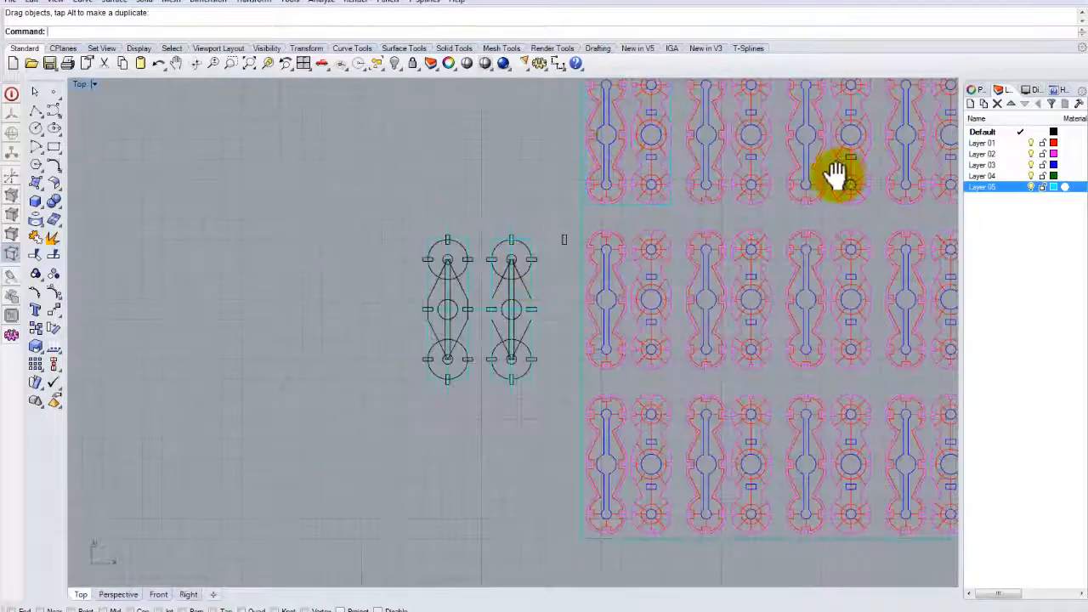
right_click_drag(836, 175, 404, 178)
scroll(475, 192, "down", 3)
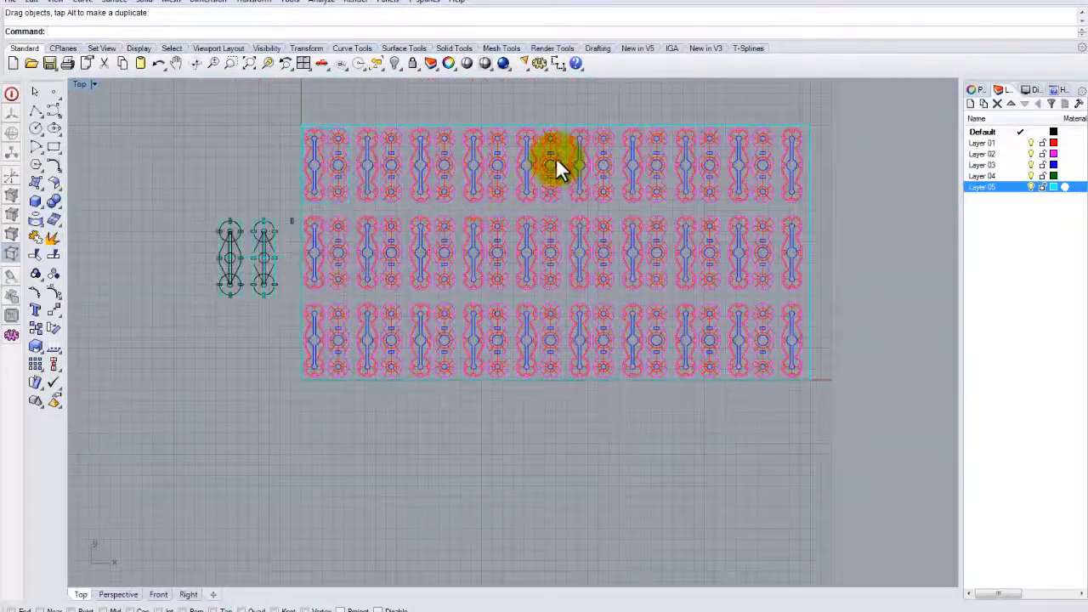
scroll(259, 242, "up", 6)
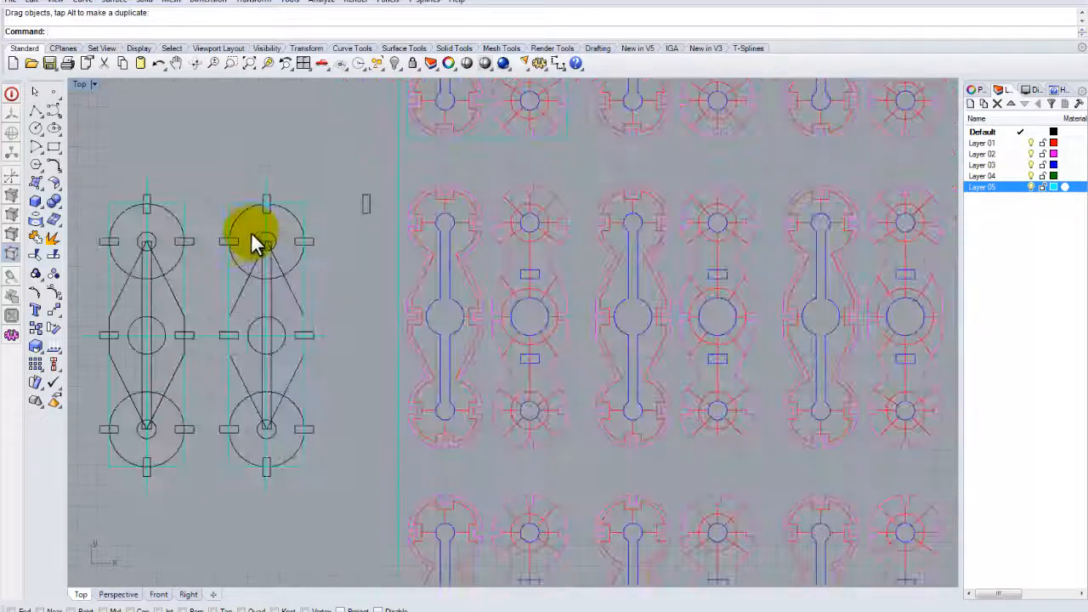
right_click_drag(251, 229, 449, 117)
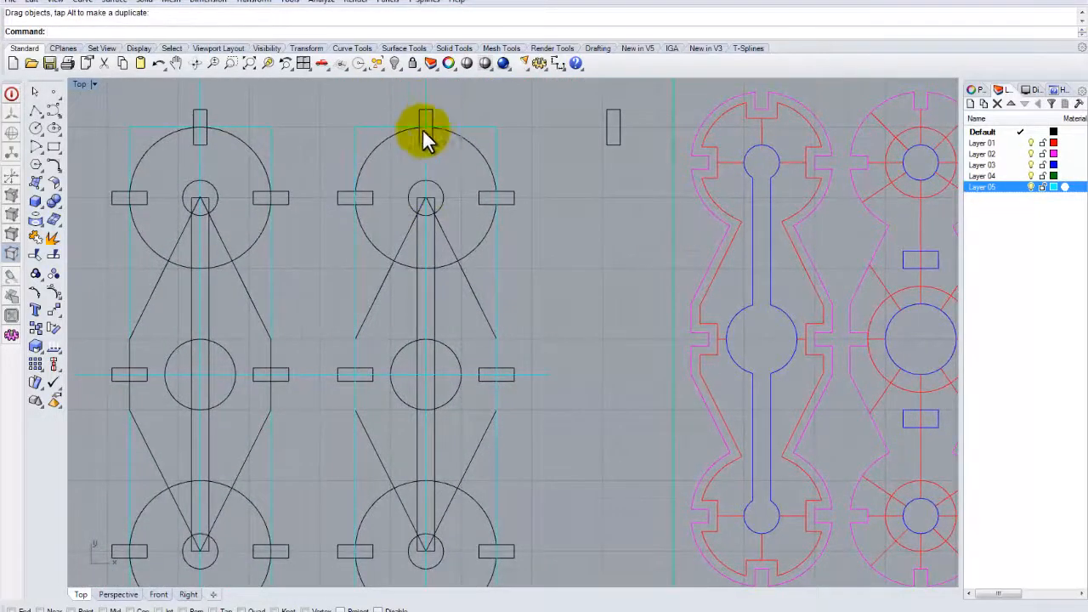
left_click_drag(436, 143, 604, 140)
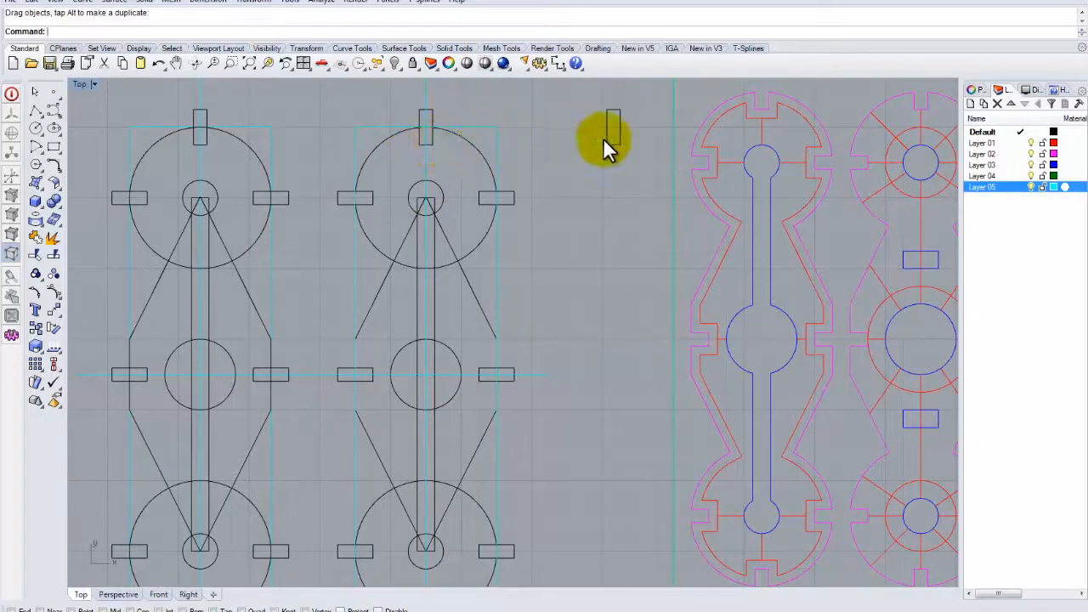
scroll(383, 449, "down", 5)
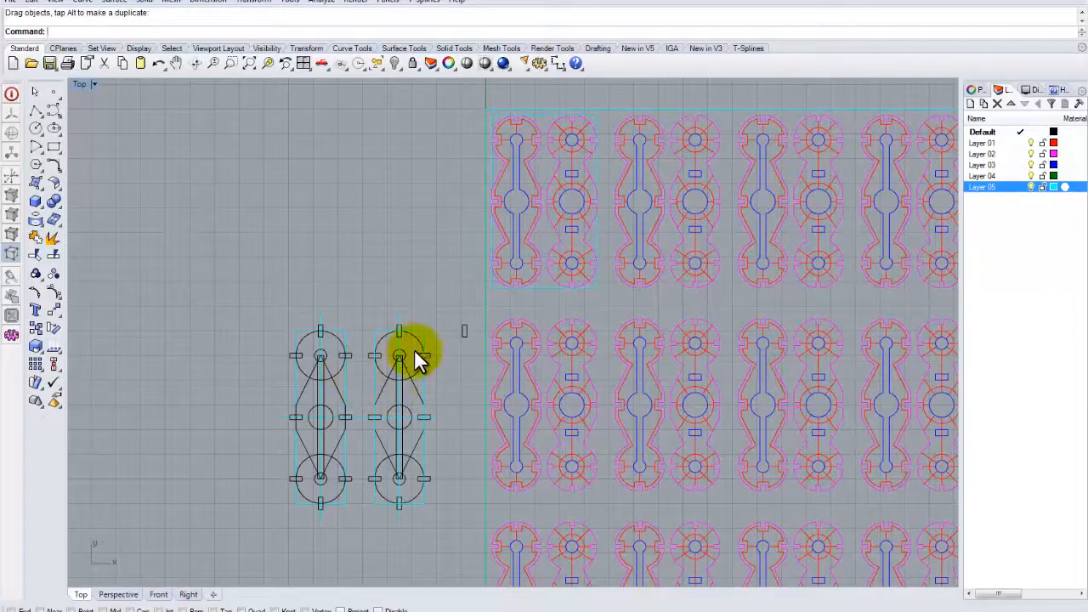
scroll(405, 349, "up", 5)
right_click_drag(409, 374, 424, 239)
scroll(425, 239, "down", 6)
right_click_drag(430, 349, 430, 310)
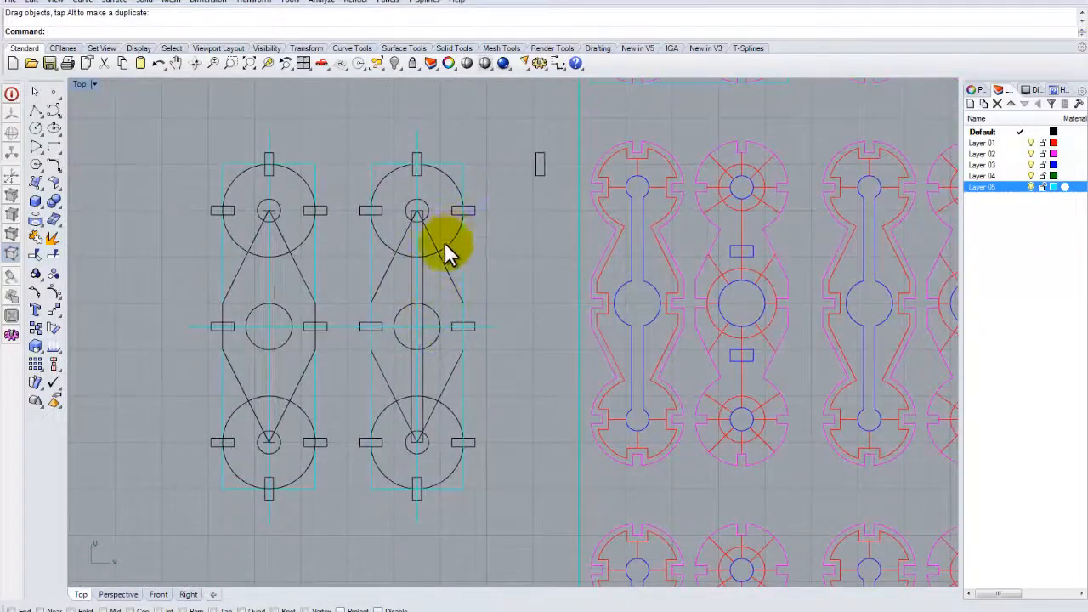
scroll(450, 242, "up", 2)
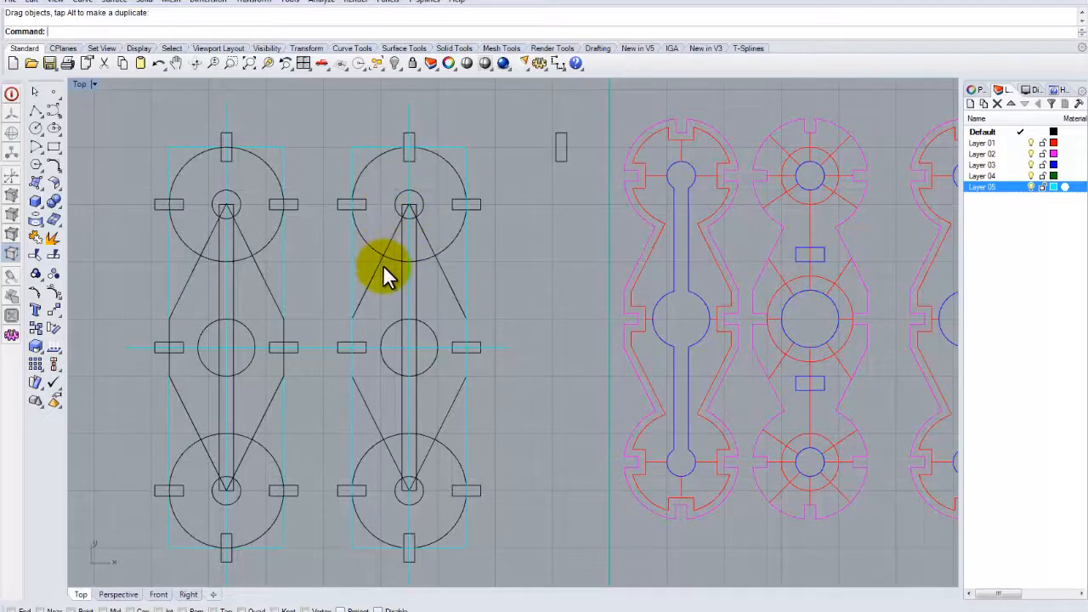
scroll(340, 206, "up", 5)
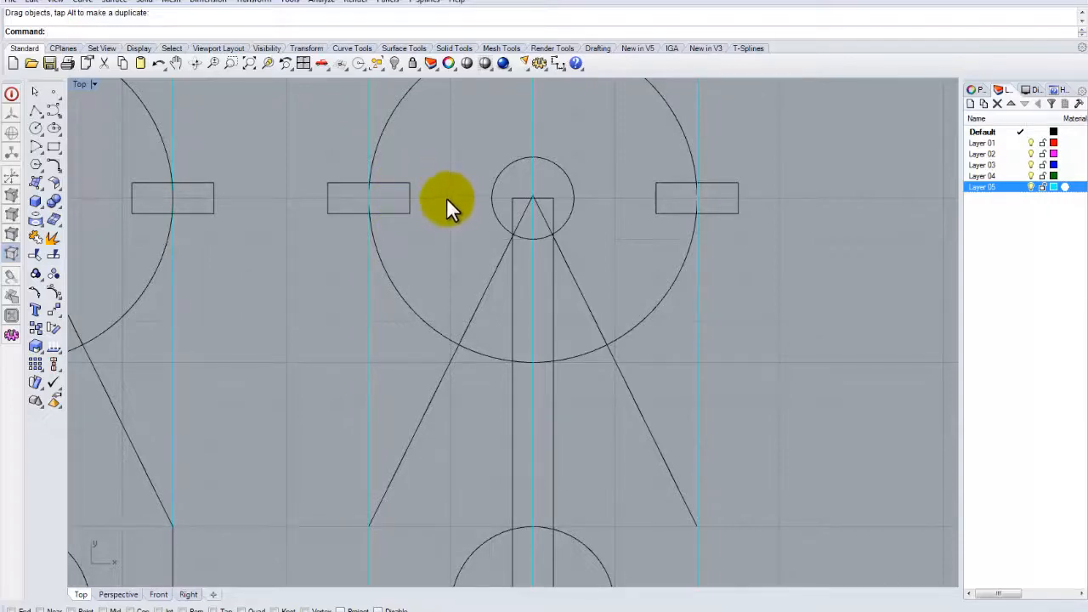
scroll(448, 204, "down", 5)
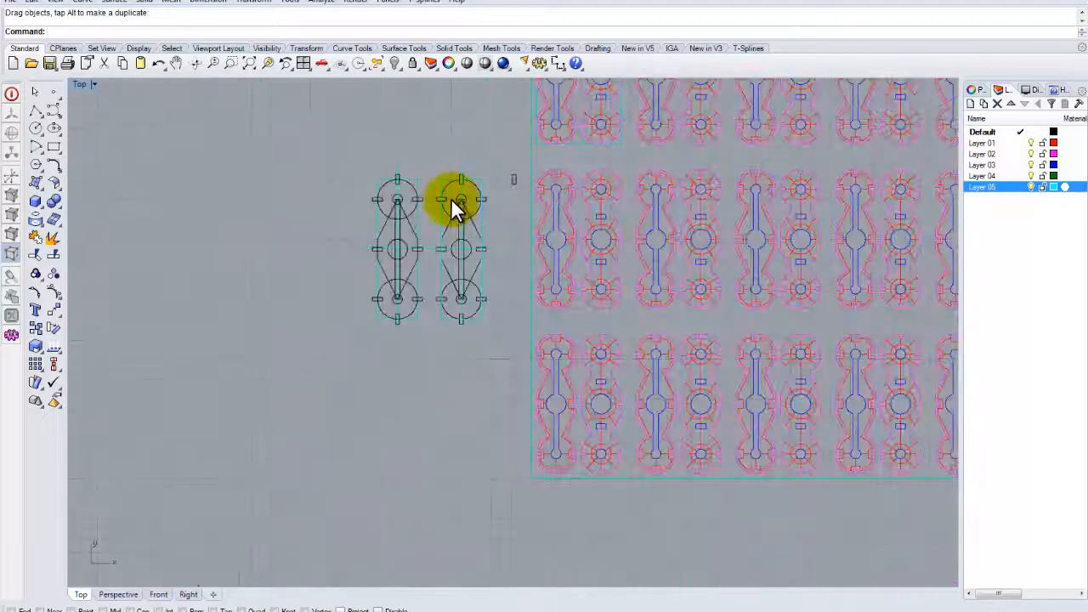
Review the complete cutting sheet layout of nested parts alongside the two construction sketches.
scroll(450, 200, "down", 4)
right_click_drag(625, 247, 393, 321)
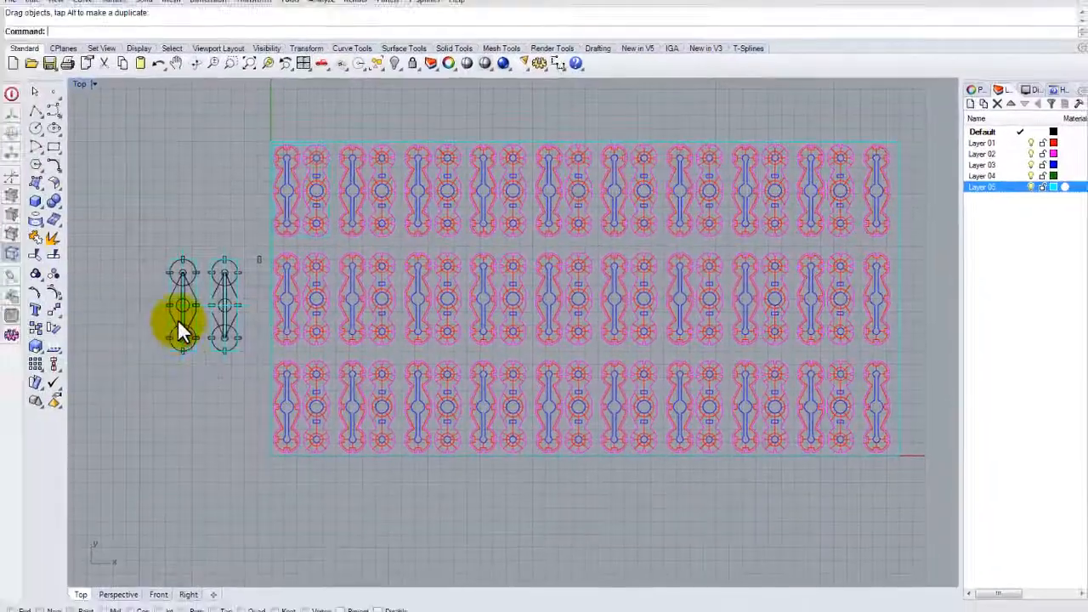
scroll(178, 320, "up", 5)
scroll(186, 291, "up", 4)
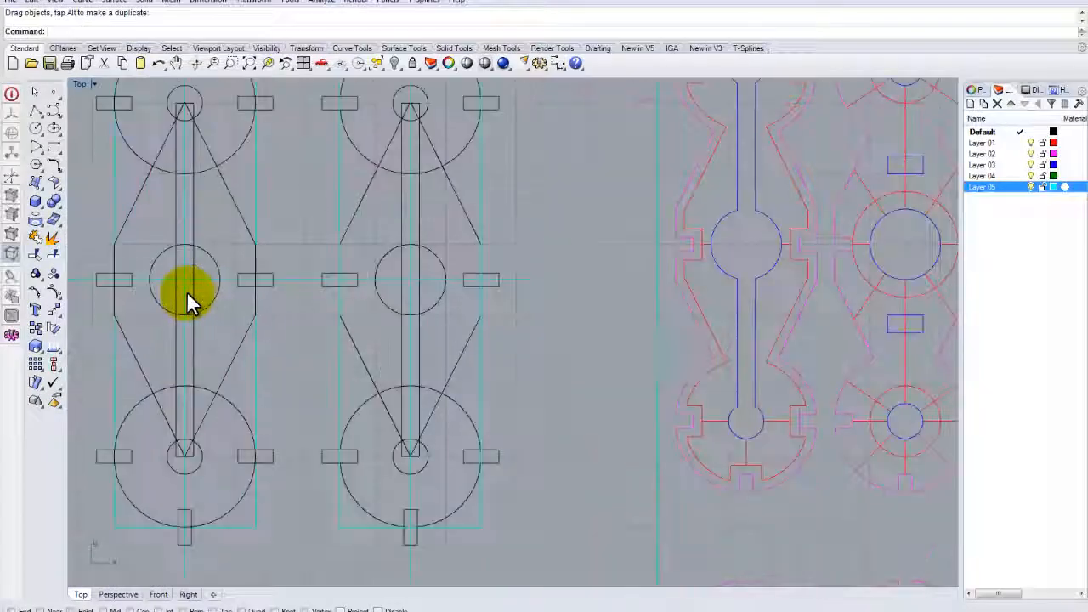
scroll(186, 291, "down", 2)
right_click_drag(192, 295, 269, 331)
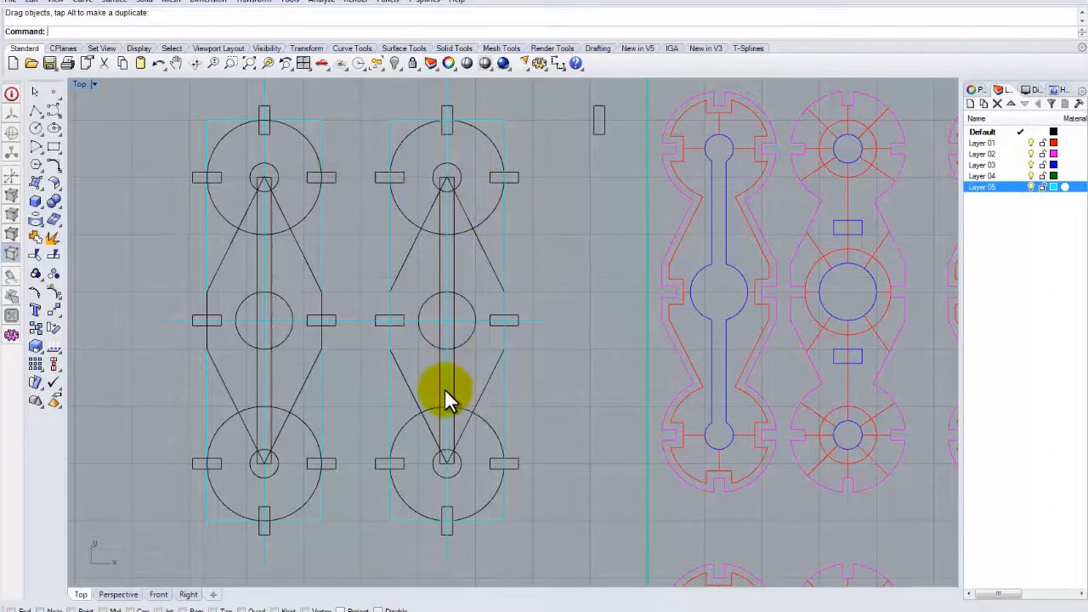
scroll(532, 259, "down", 5)
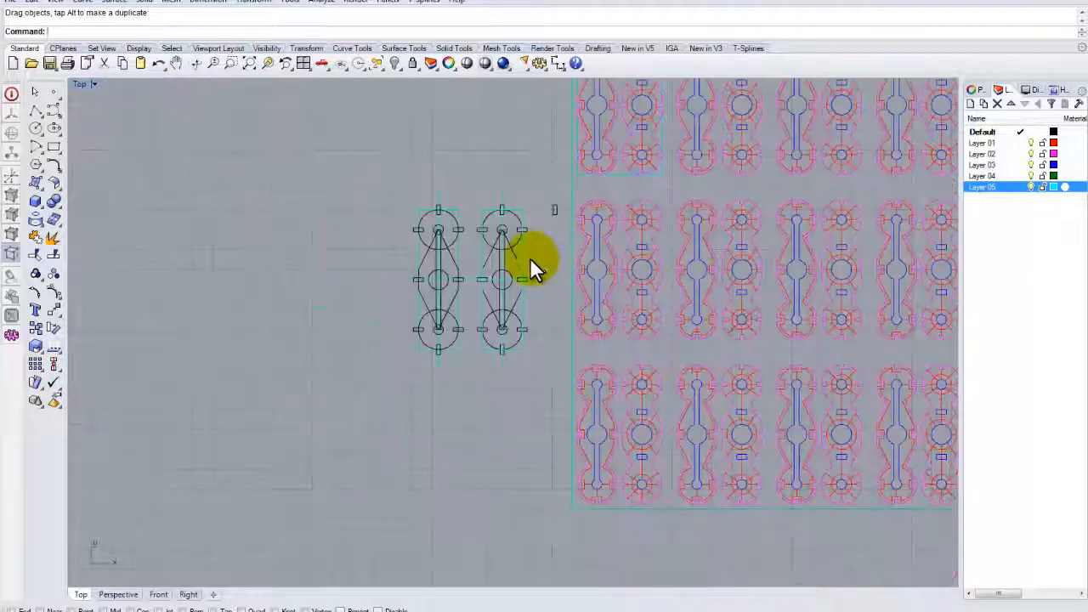
scroll(437, 263, "down", 3)
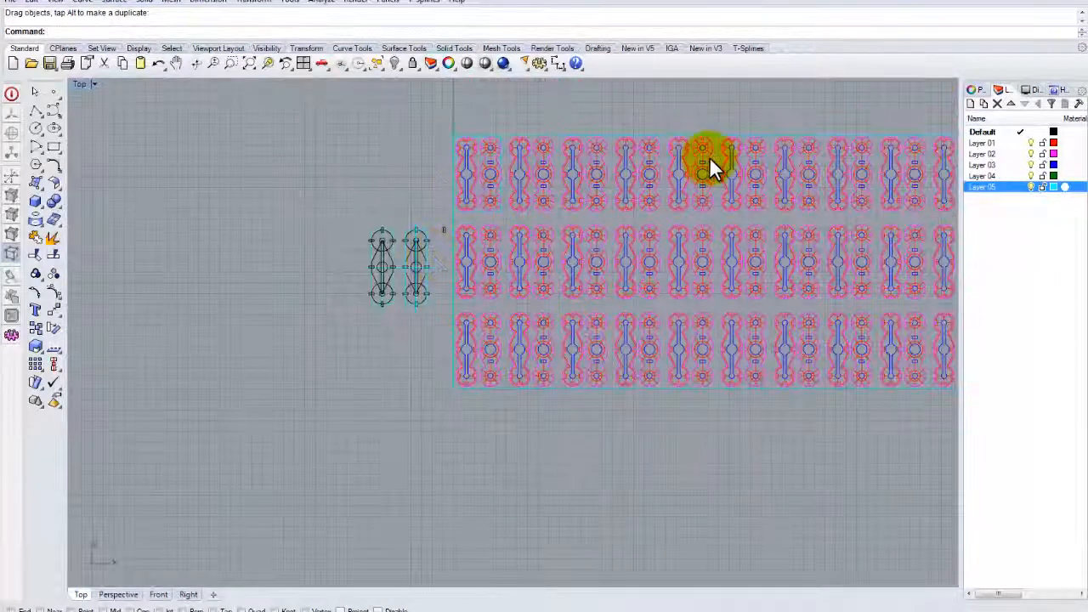
right_click_drag(709, 156, 571, 230)
scroll(572, 230, "up", 3)
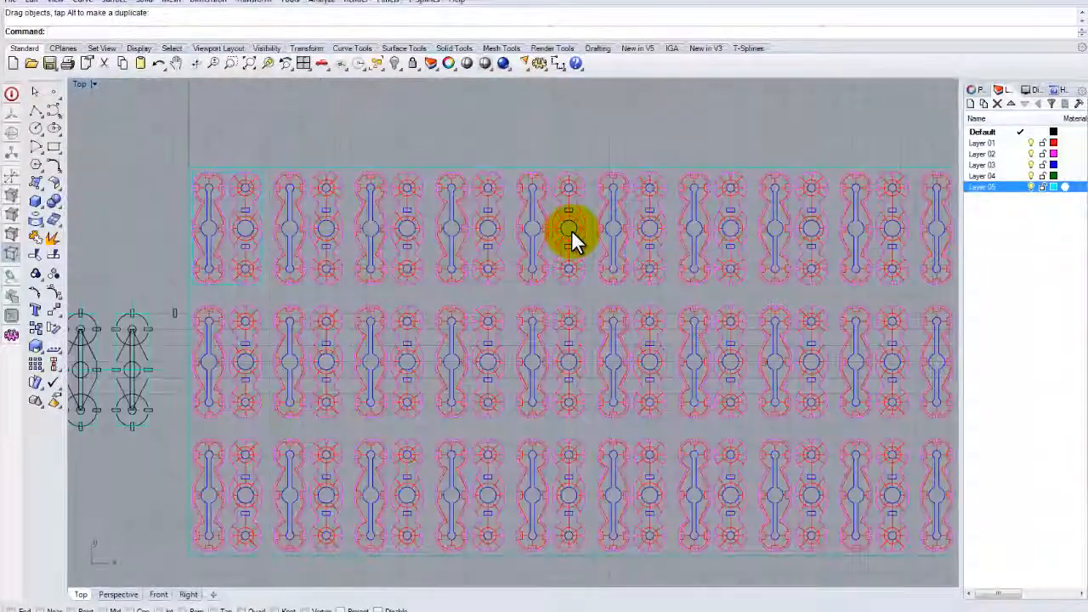
scroll(571, 230, "down", 2)
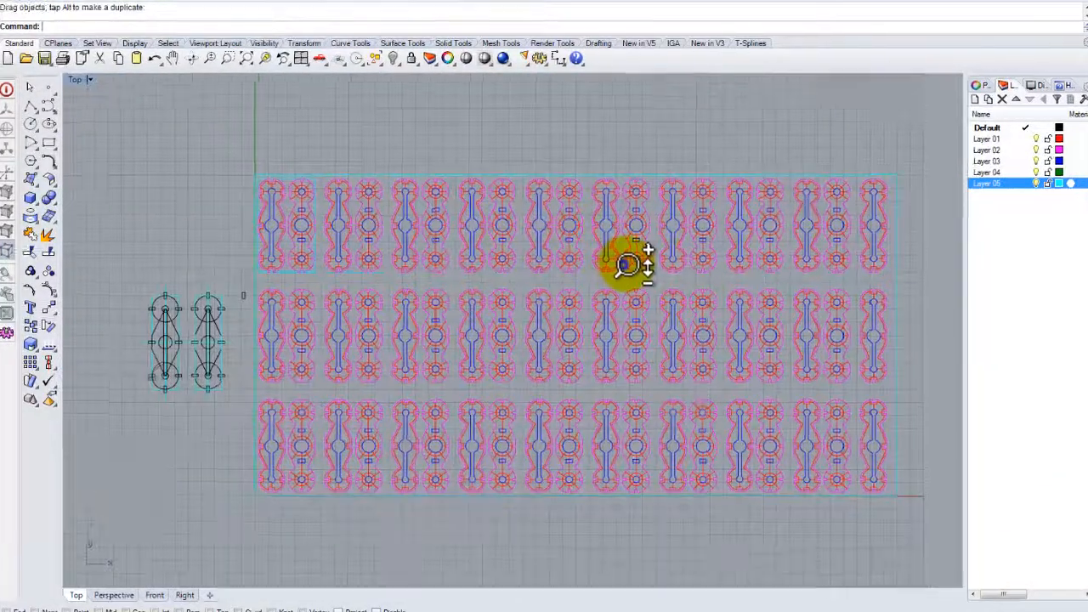
right_click_drag(627, 264, 642, 253, "ctrl")
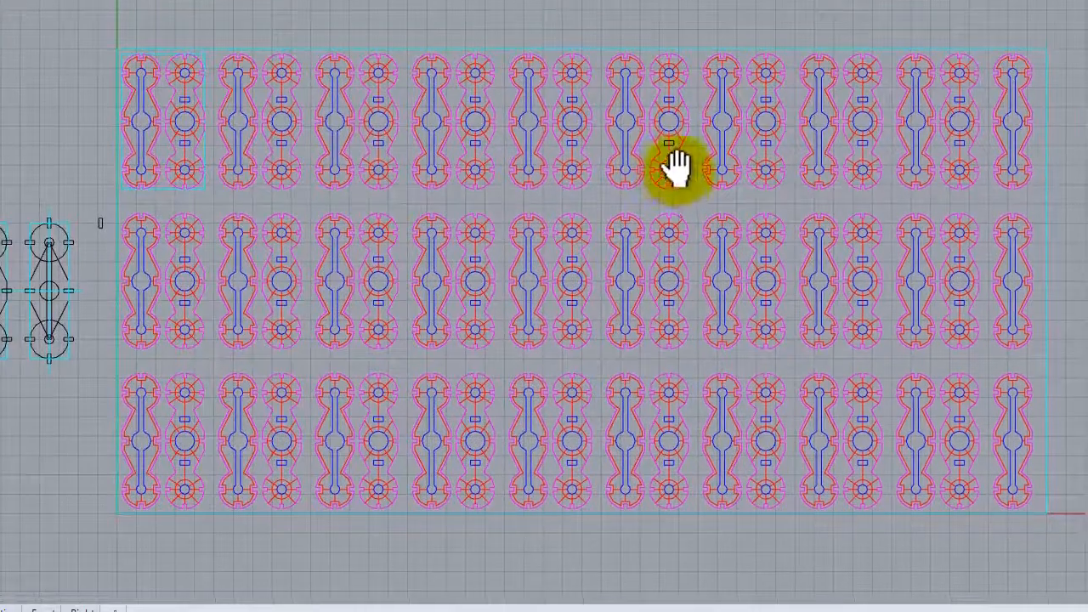
right_click_drag(677, 167, 672, 164)
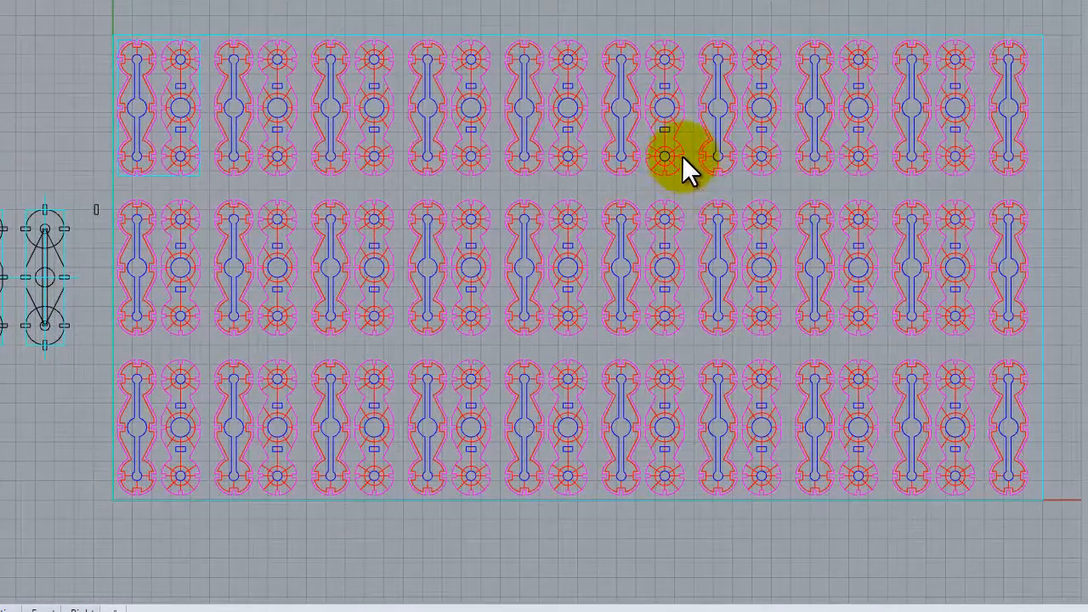